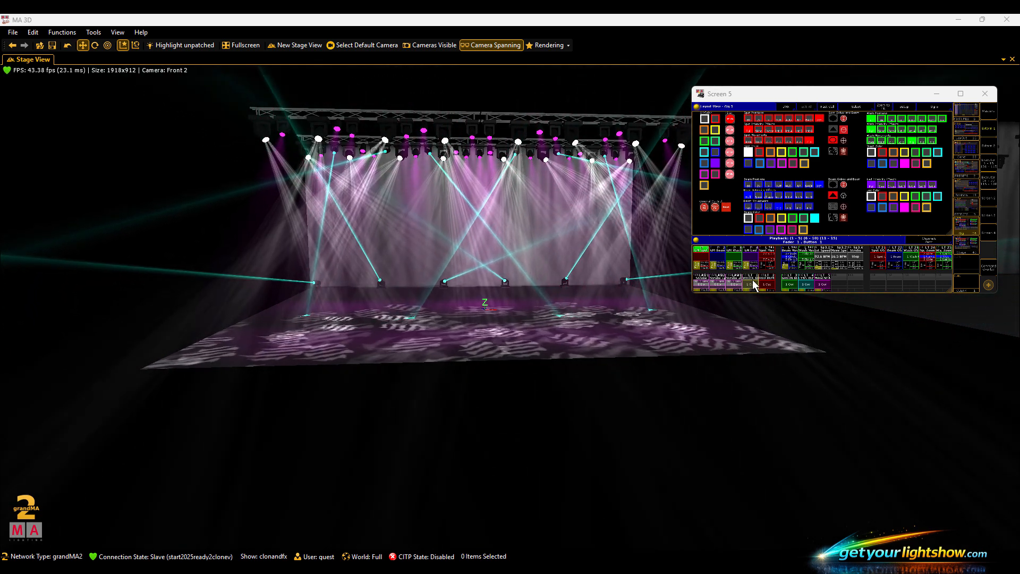
# - Lower the GM Beam, GM Wash and GM Led group masters to 0, leaving GM Spot as it is
pyautogui.click(714, 263)
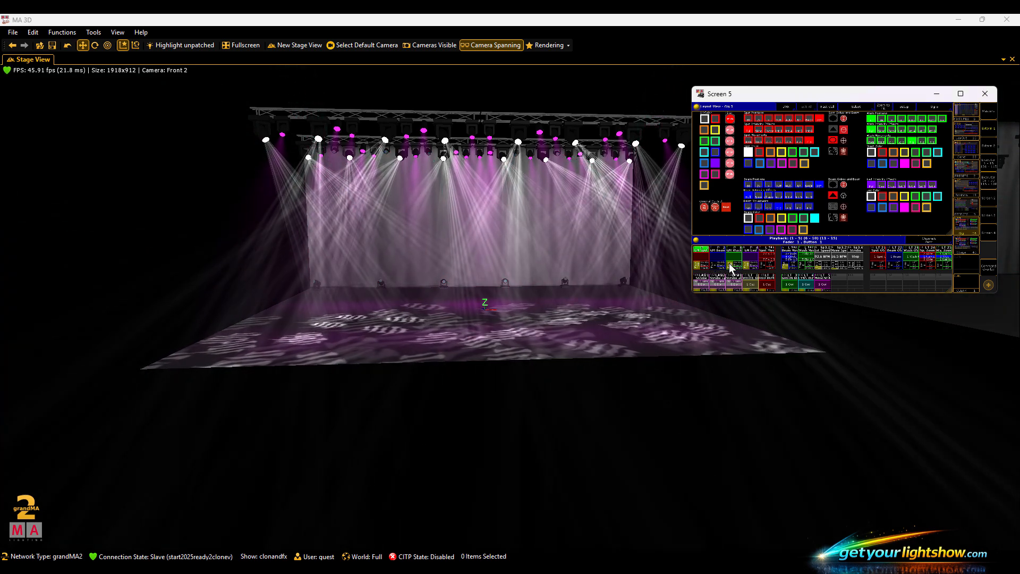
pyautogui.moveTo(729, 264); pyautogui.dragTo(731, 269)
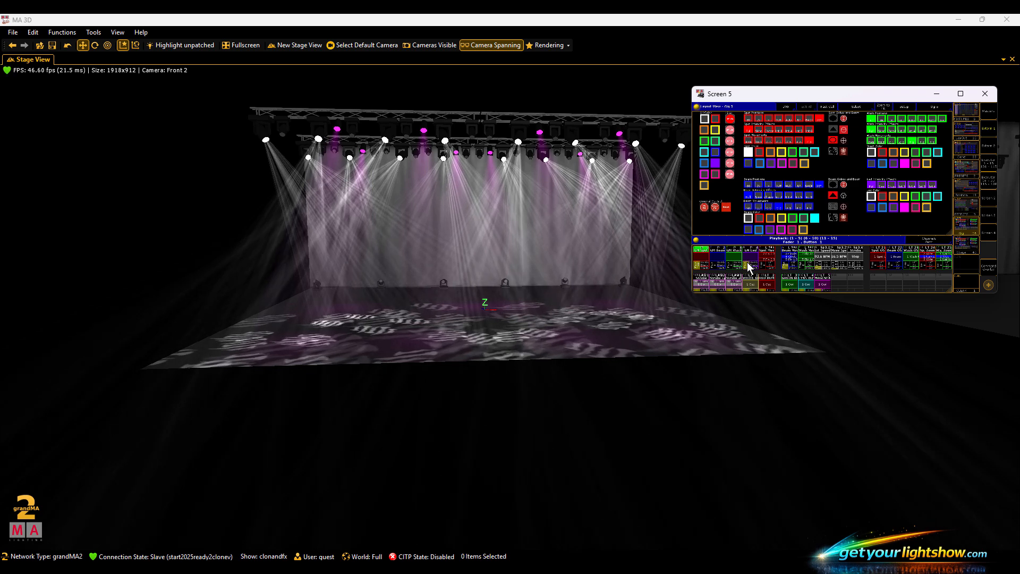
pyautogui.click(748, 264)
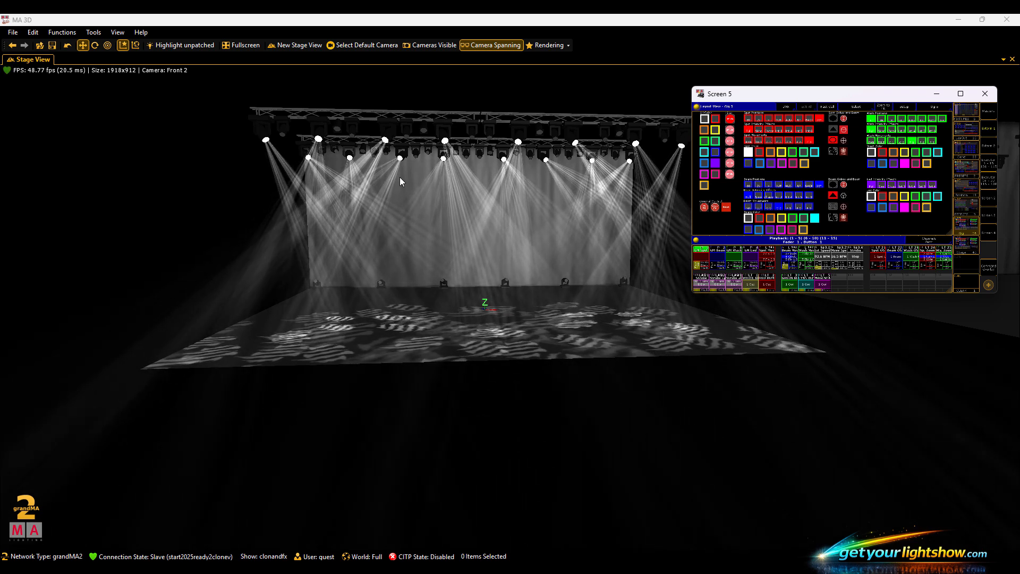
pyautogui.click(607, 428)
pyautogui.moveTo(603, 428); pyautogui.dragTo(290, 361)
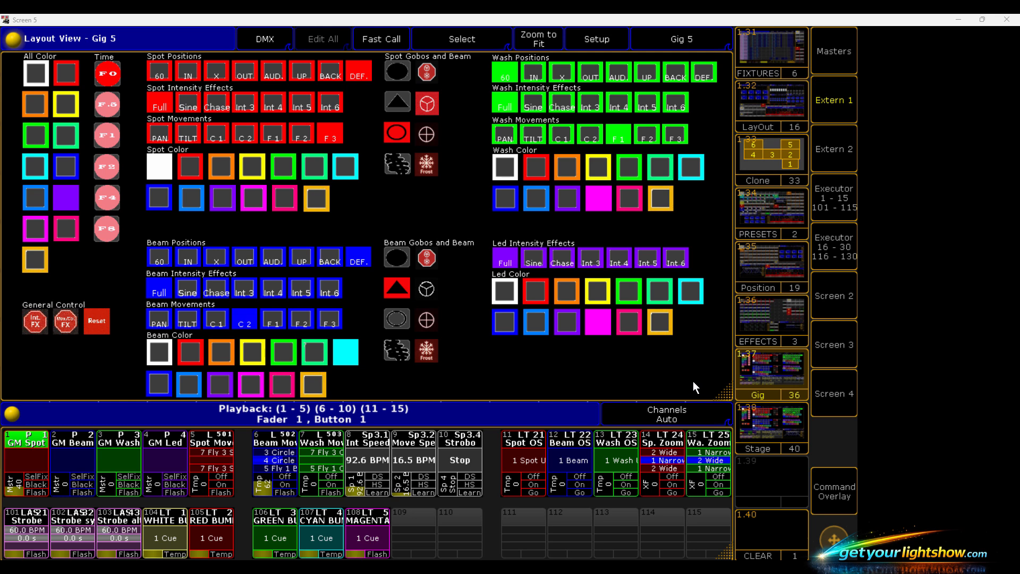
# - Open the Patch & Fixture Schedule from the console setup and dismiss the Command Overlay
pyautogui.click(833, 487)
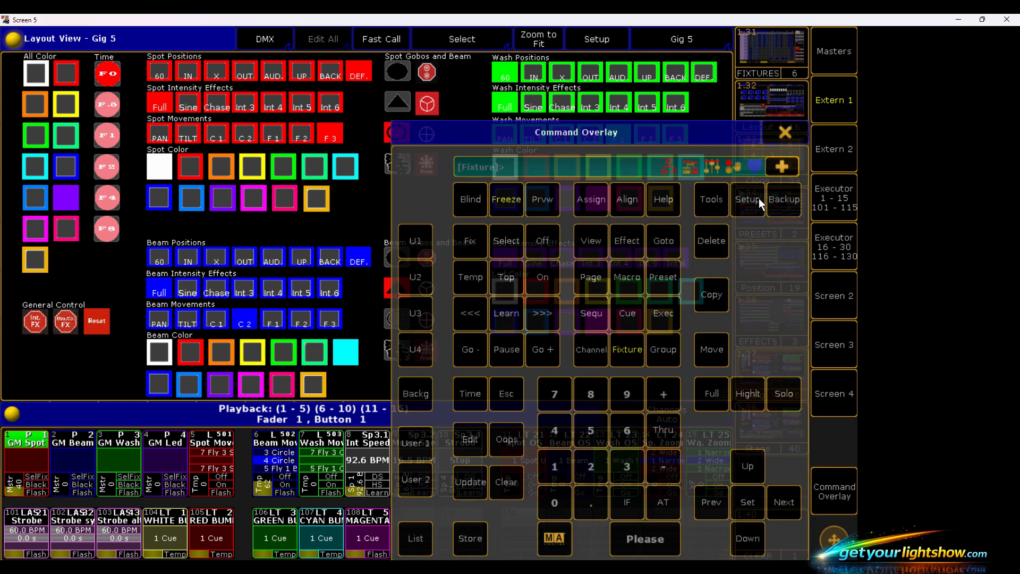
pyautogui.click(758, 198)
pyautogui.click(101, 101)
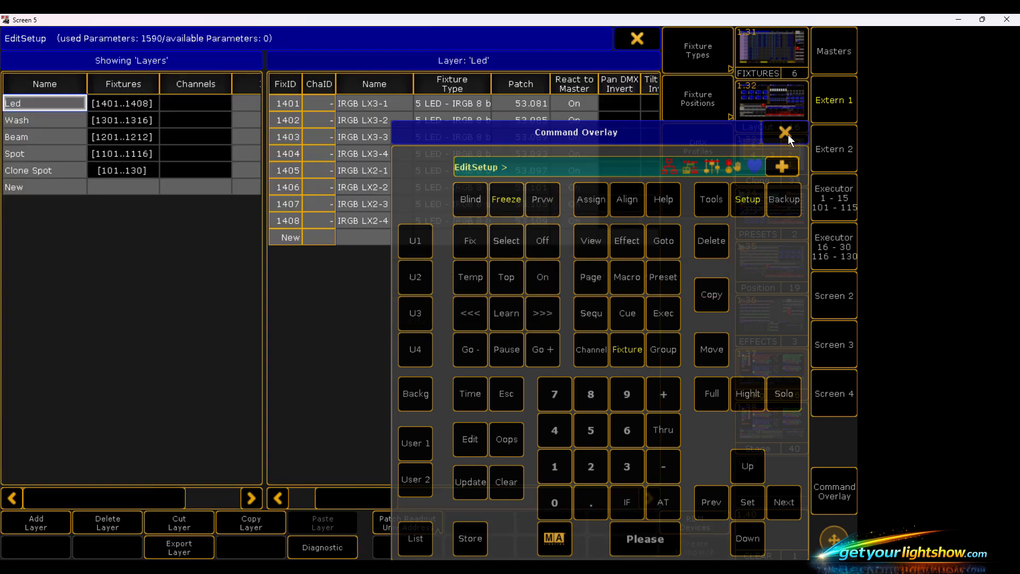
pyautogui.click(785, 132)
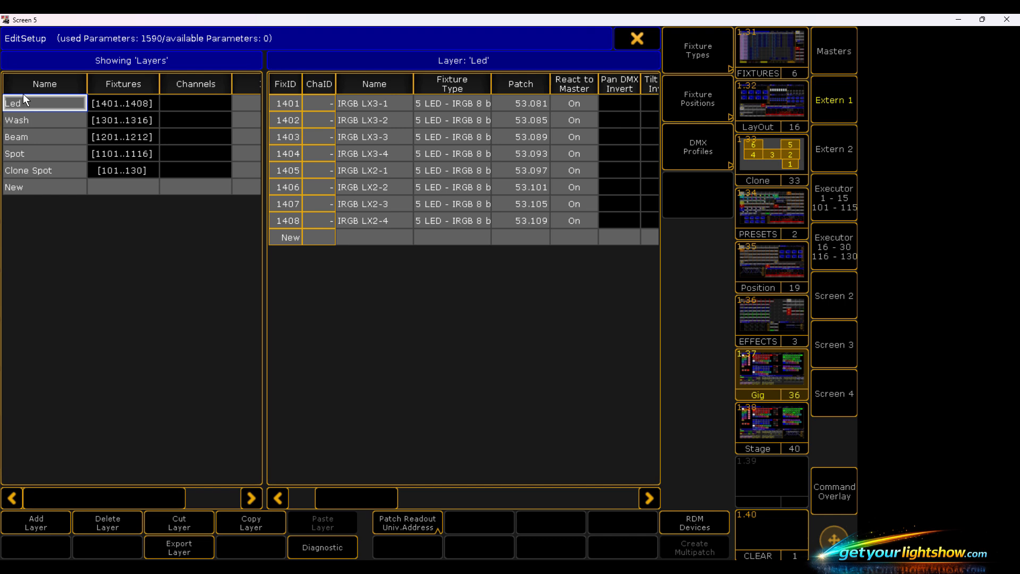
# - Examine the patched fixtures in the Spot and Clone Spot layers, and close the setup
pyautogui.click(30, 155)
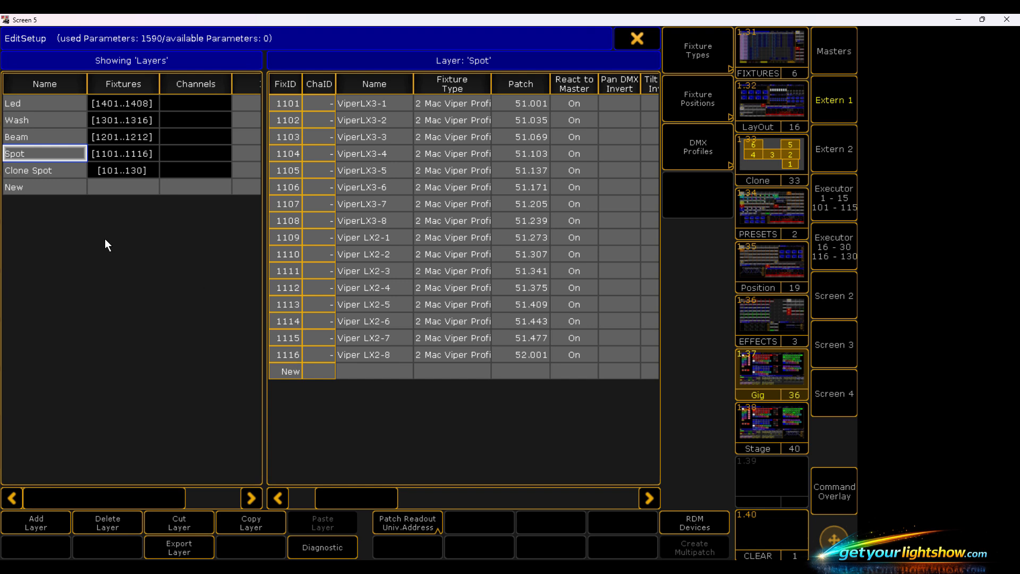
pyautogui.click(30, 170)
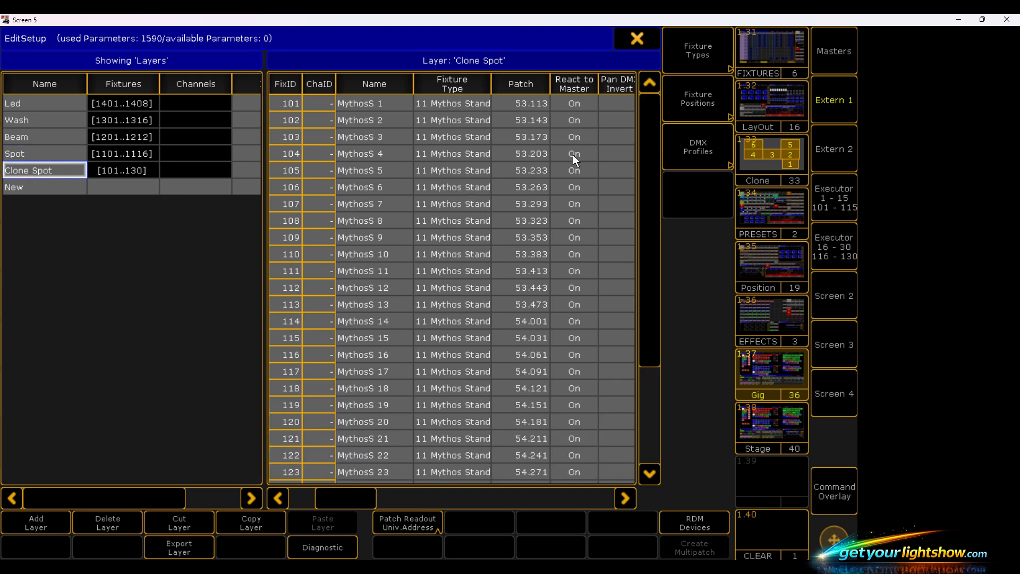
pyautogui.click(653, 144)
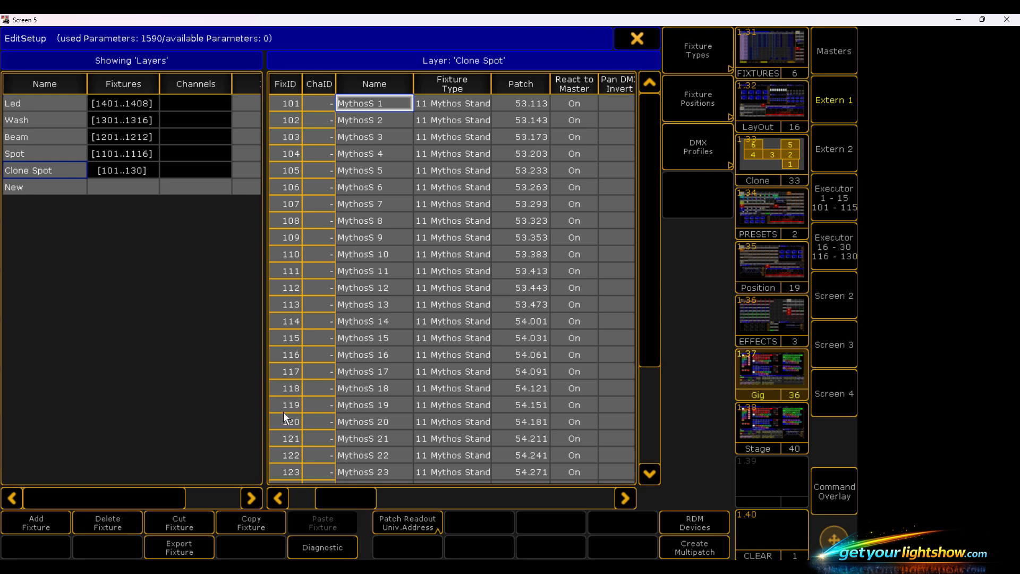
pyautogui.click(637, 39)
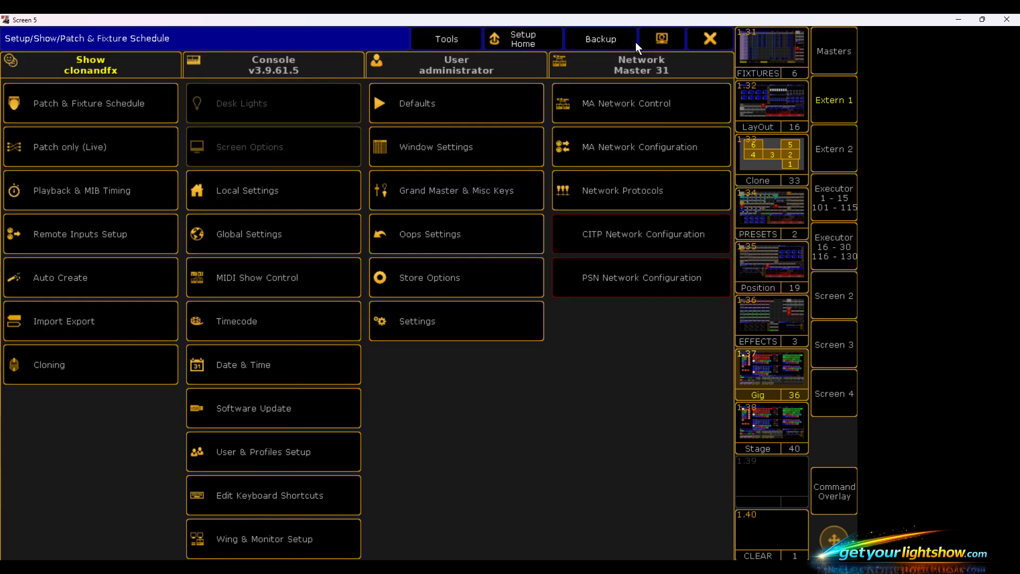
pyautogui.click(709, 39)
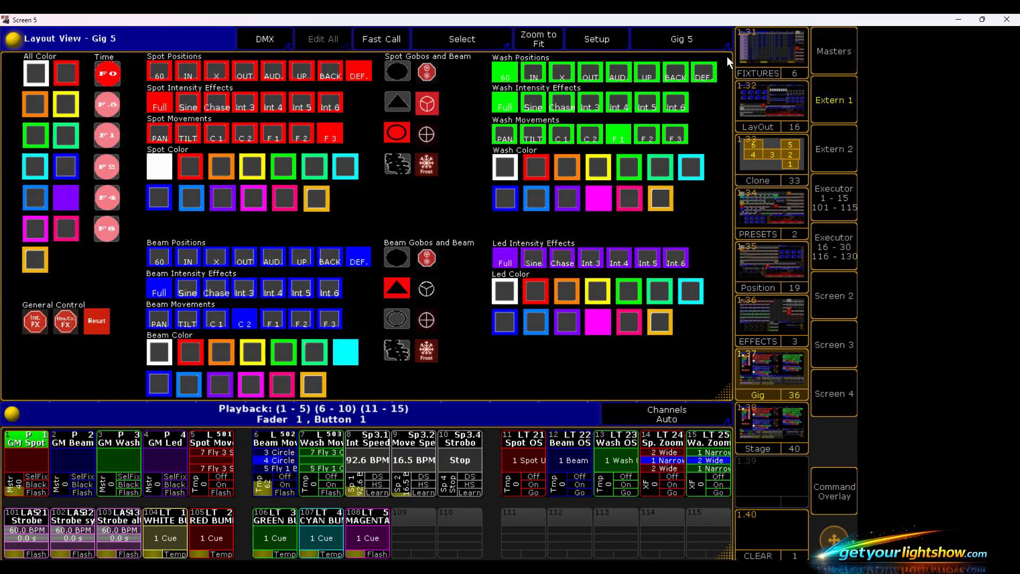
# - Look at the LayOut view, switch to the Clone view and run the Unlock Clone macro
pyautogui.click(758, 103)
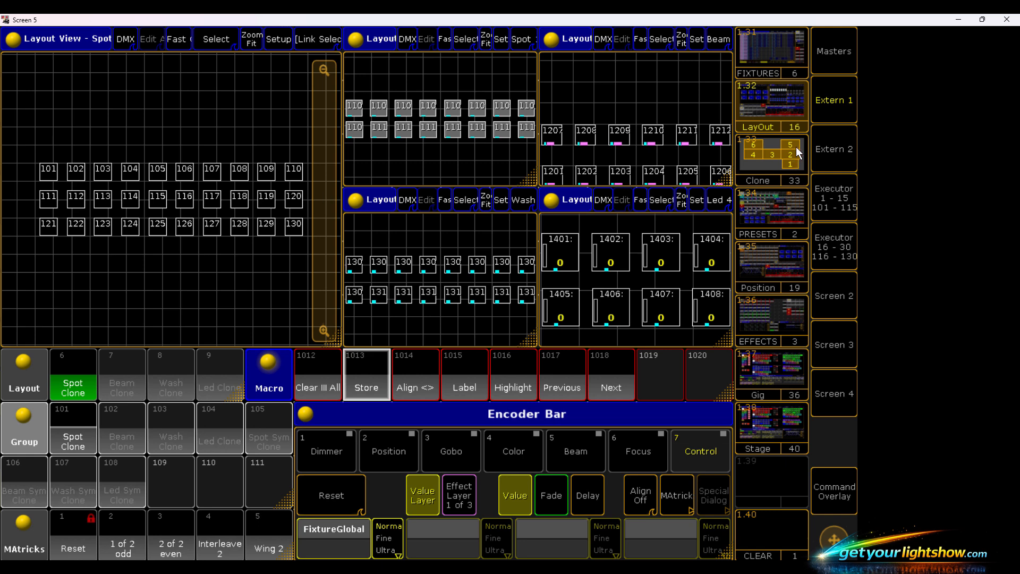
pyautogui.click(773, 154)
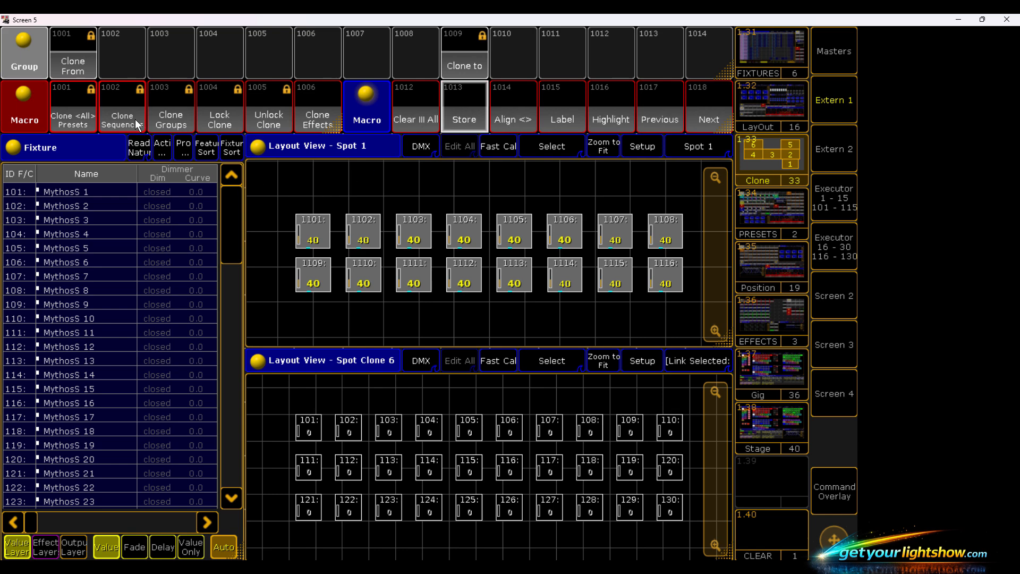
pyautogui.click(270, 107)
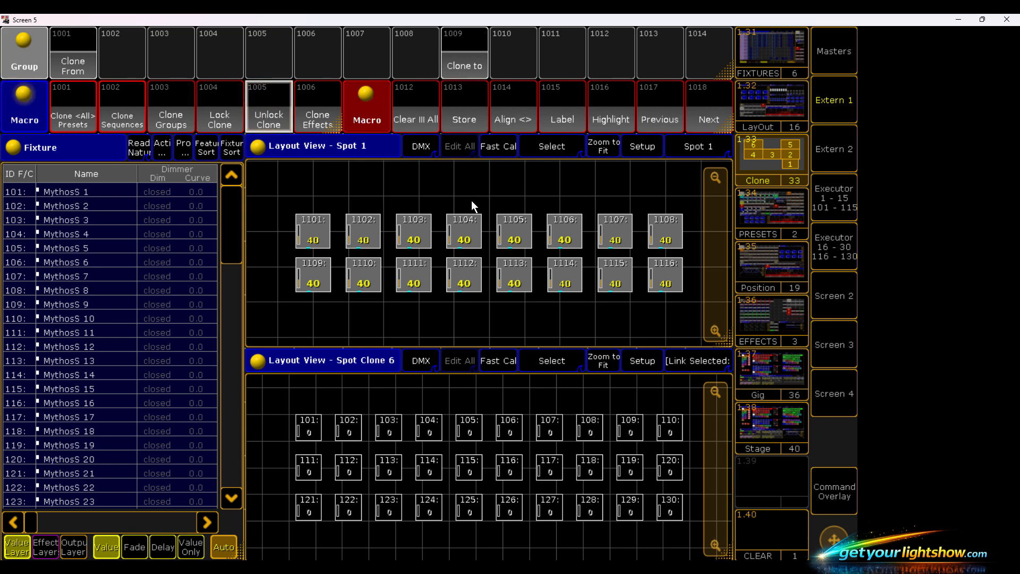
# - Select all sixteen fixtures in the Spot layout, going from 1104 to 1101, 1109 to 1116, and 1108 to 1105
pyautogui.click(467, 234)
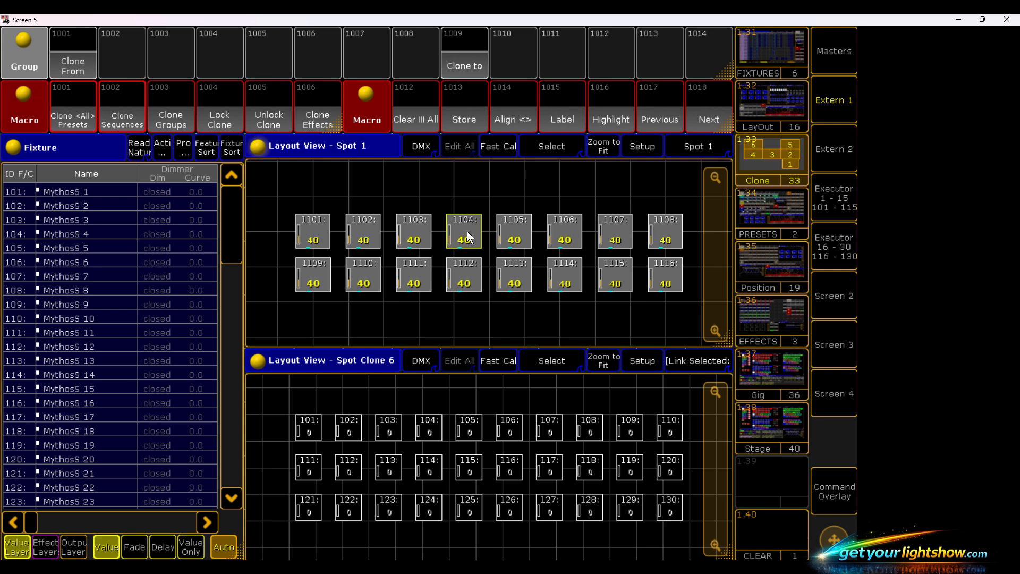
pyautogui.click(419, 229)
pyautogui.click(363, 234)
pyautogui.click(311, 241)
pyautogui.click(314, 272)
pyautogui.click(370, 281)
pyautogui.click(414, 281)
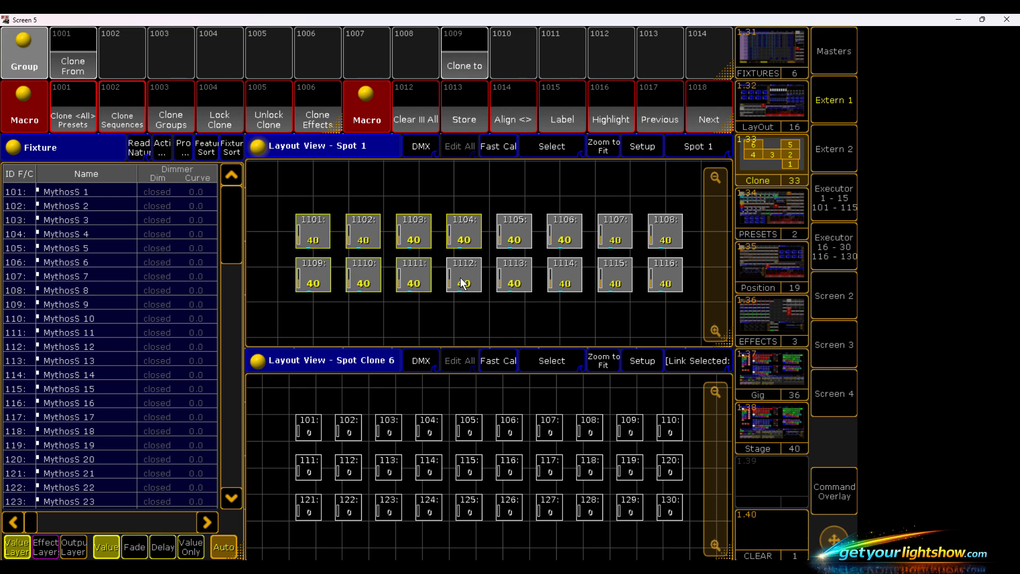
pyautogui.click(462, 284)
pyautogui.click(508, 284)
pyautogui.click(564, 282)
pyautogui.click(616, 285)
pyautogui.click(663, 282)
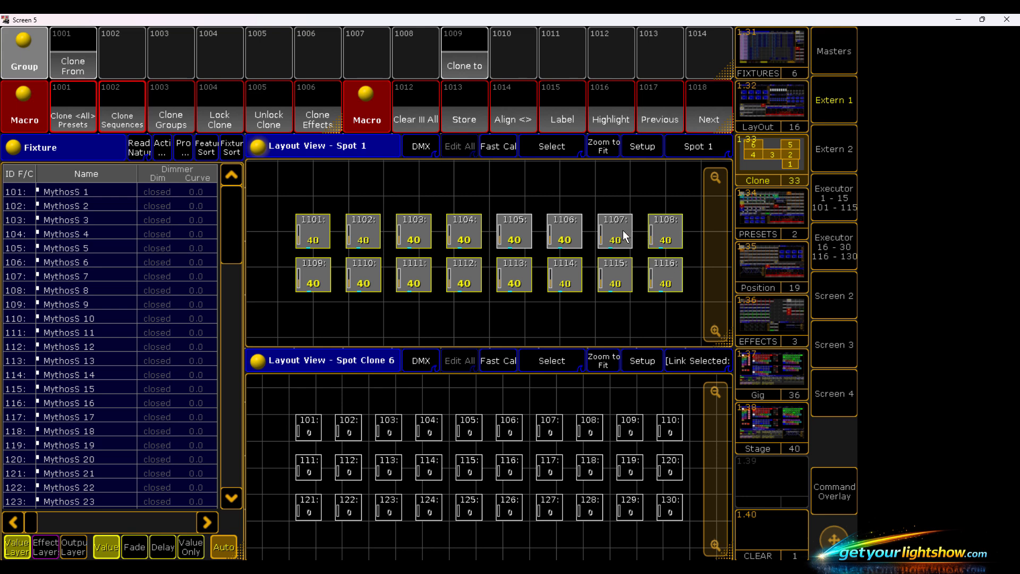
pyautogui.click(572, 233)
pyautogui.click(519, 234)
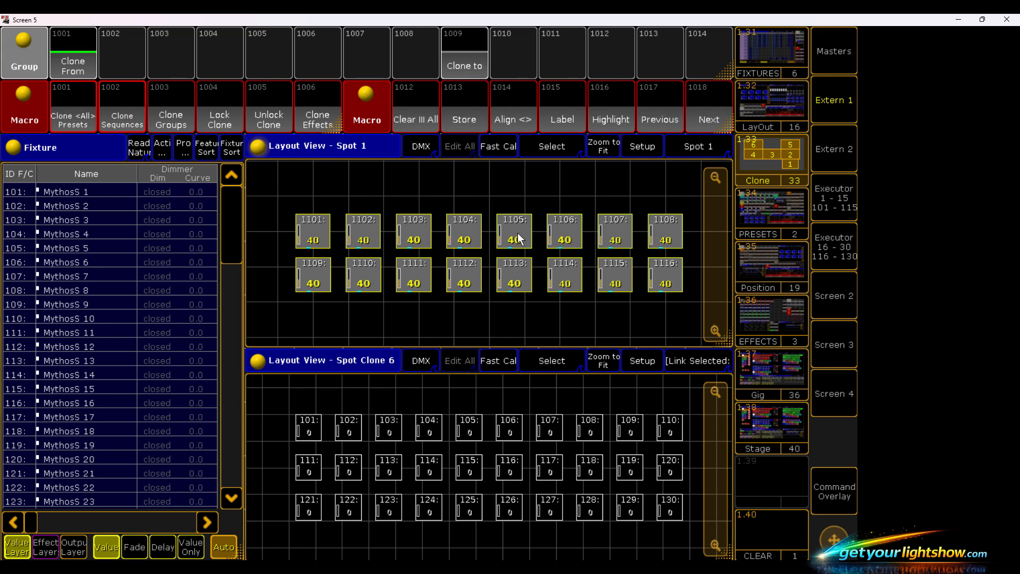
# - Store the selected spots into group 1001 Clone From using Overwrite, and clear the selection
pyautogui.click(464, 104)
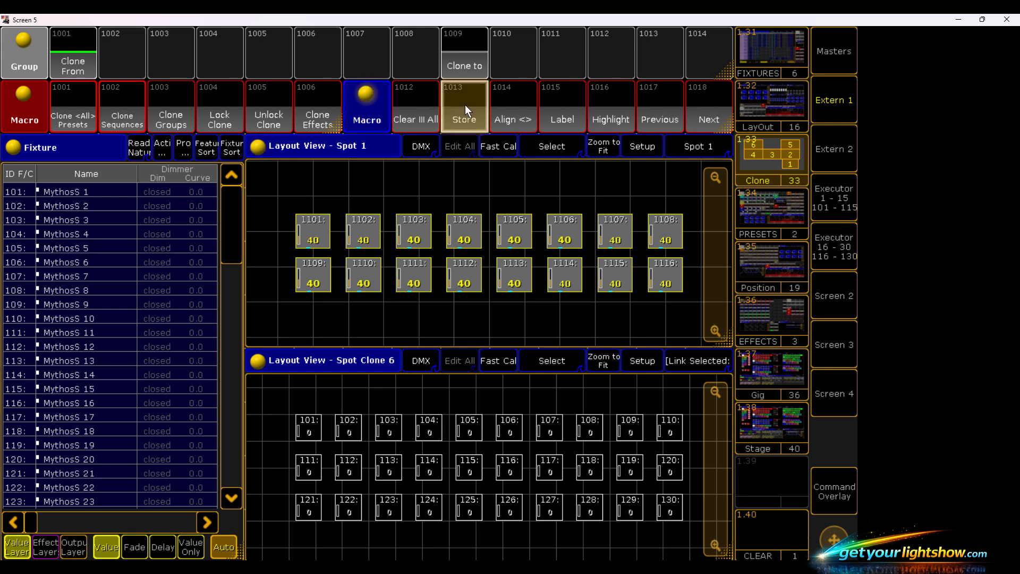
pyautogui.click(75, 43)
pyautogui.click(338, 317)
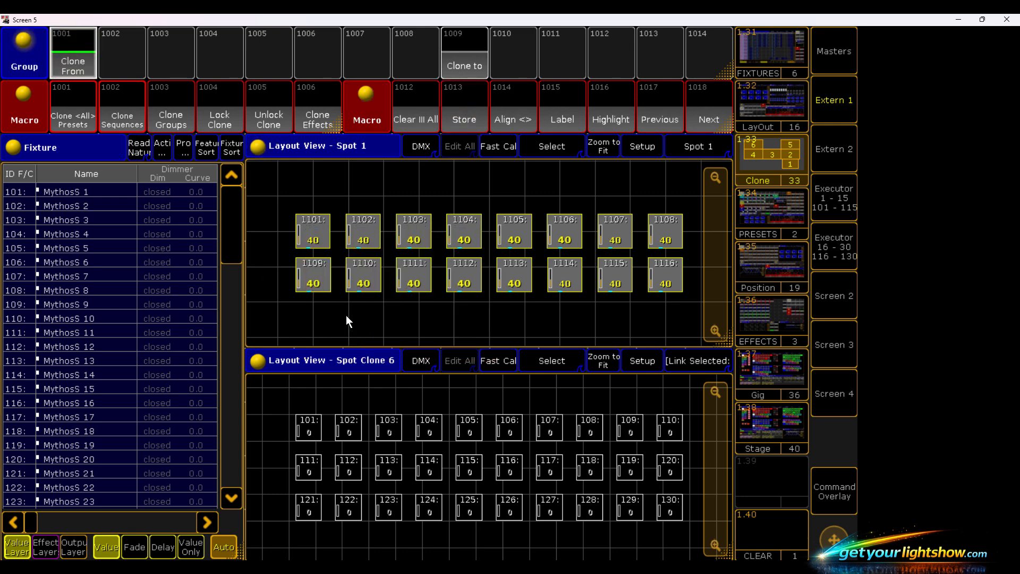
pyautogui.click(417, 114)
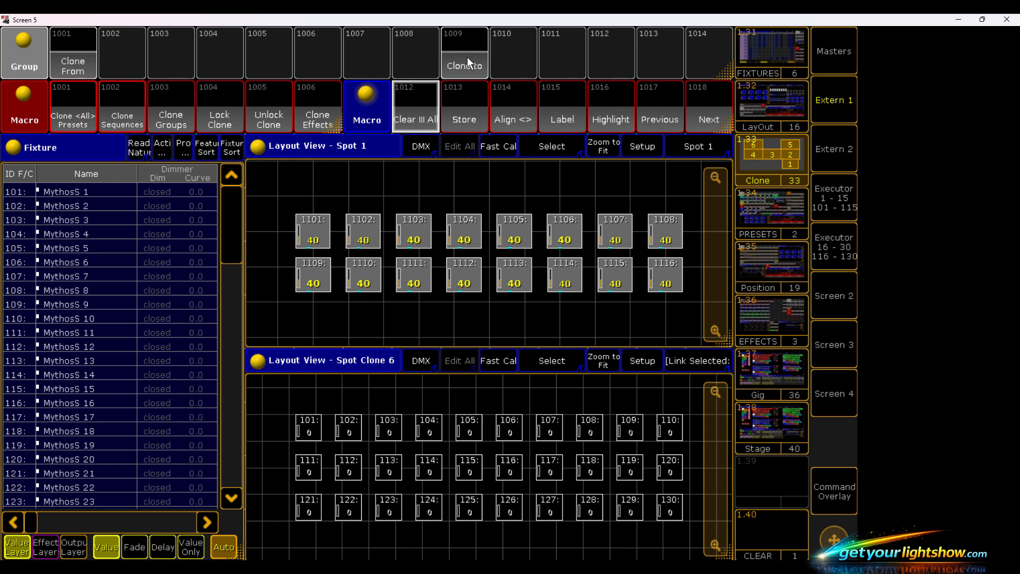
# - Select fixtures 101 to 130 in the Spot Clone layout, covering 101–105, 111–115 and 121–125 before the other half
pyautogui.click(471, 429)
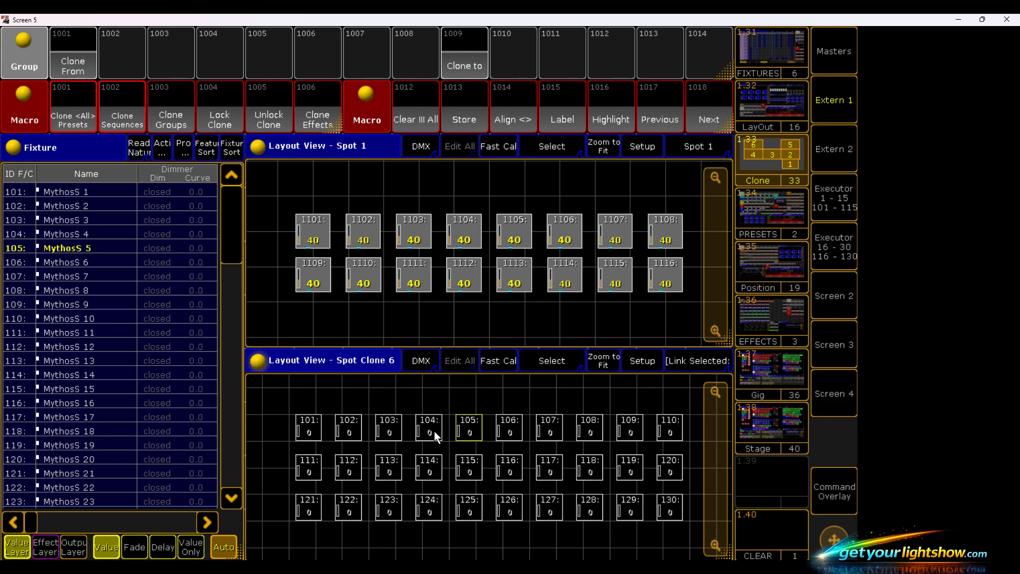
pyautogui.click(417, 432)
pyautogui.click(386, 429)
pyautogui.click(349, 428)
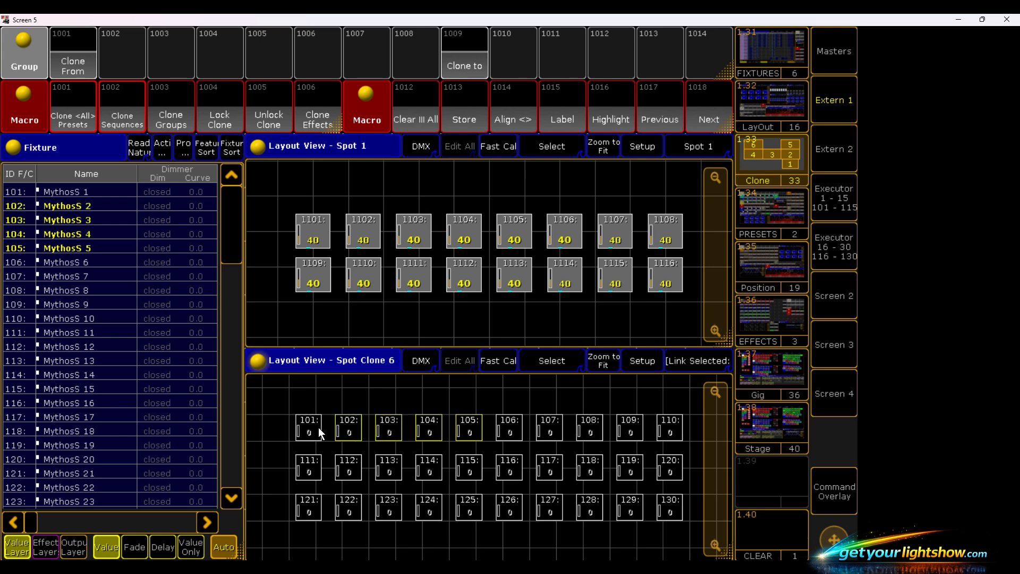
pyautogui.click(310, 430)
pyautogui.click(310, 464)
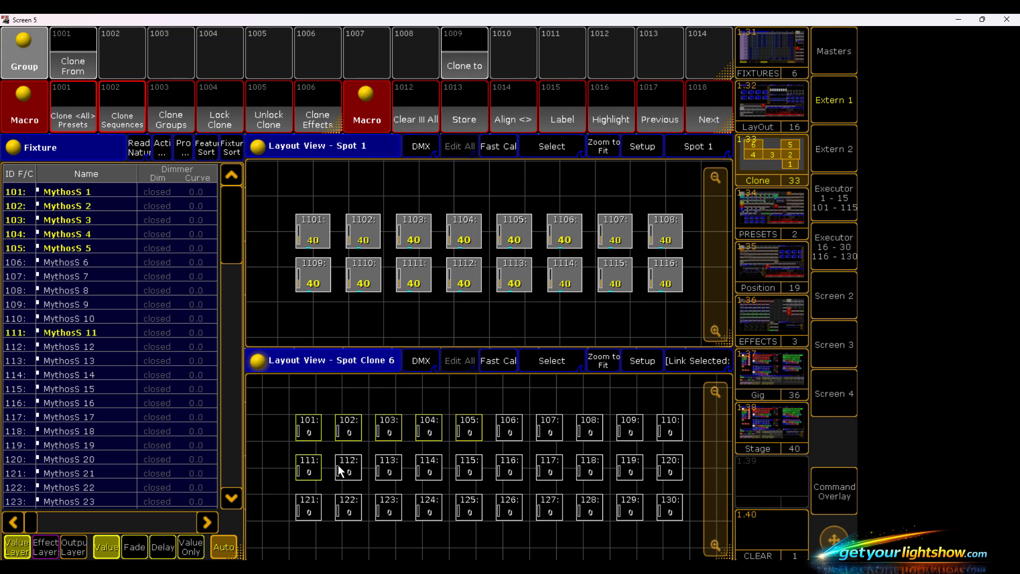
pyautogui.click(343, 470)
pyautogui.click(396, 473)
pyautogui.click(432, 474)
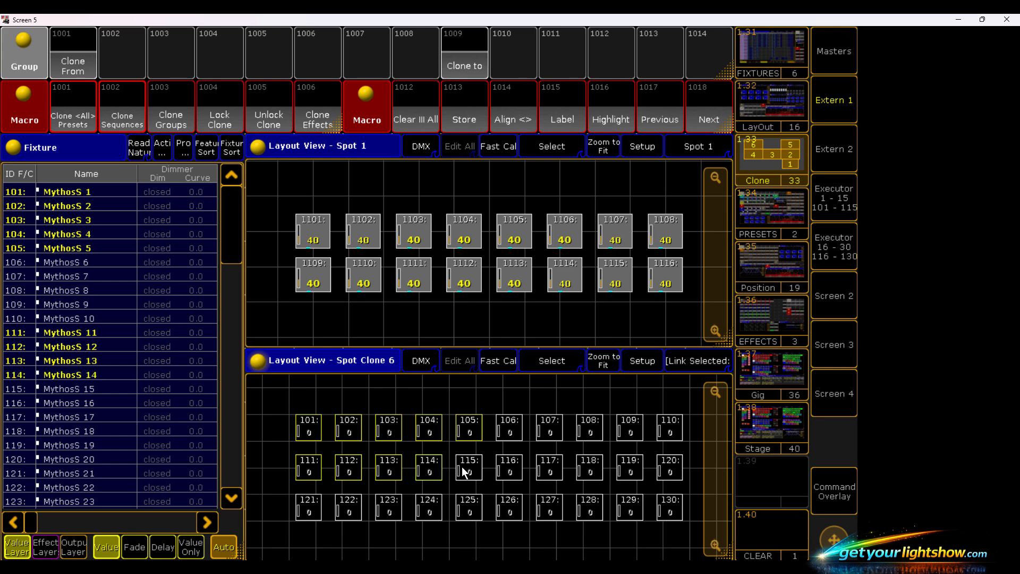
pyautogui.click(465, 472)
pyautogui.click(378, 505)
pyautogui.click(350, 511)
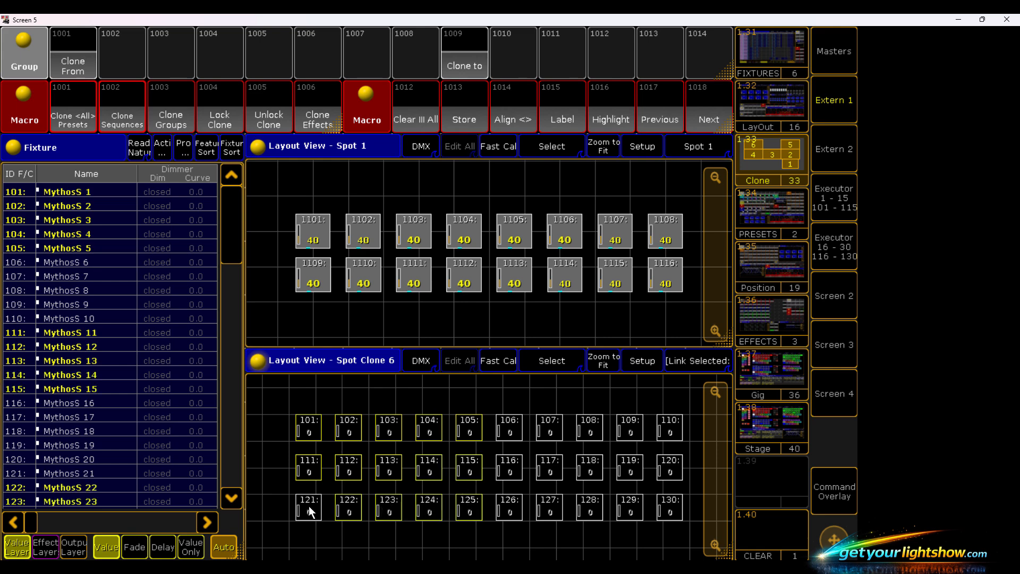
pyautogui.click(308, 506)
pyautogui.click(510, 474)
pyautogui.click(549, 472)
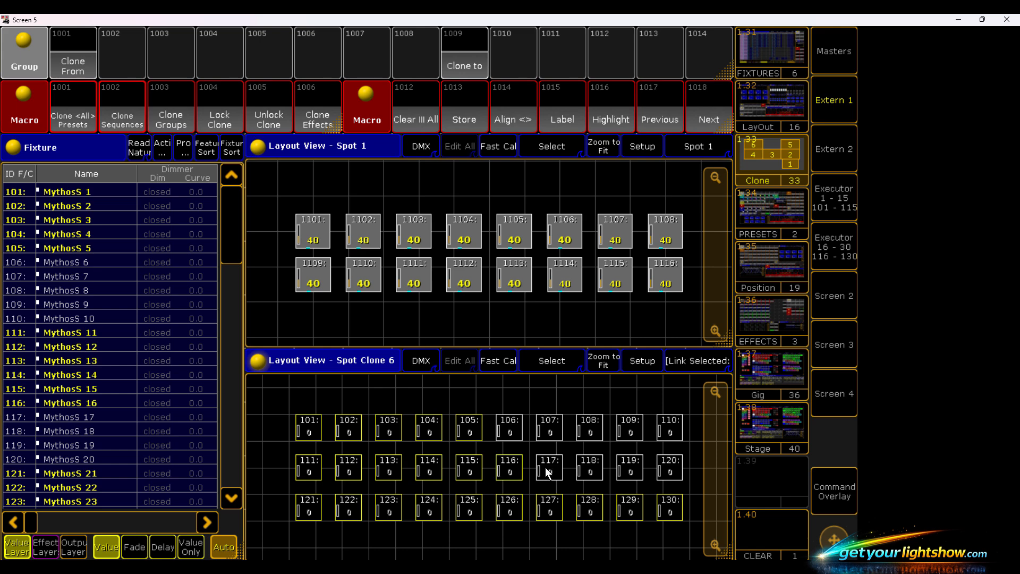
pyautogui.click(586, 473)
pyautogui.click(635, 470)
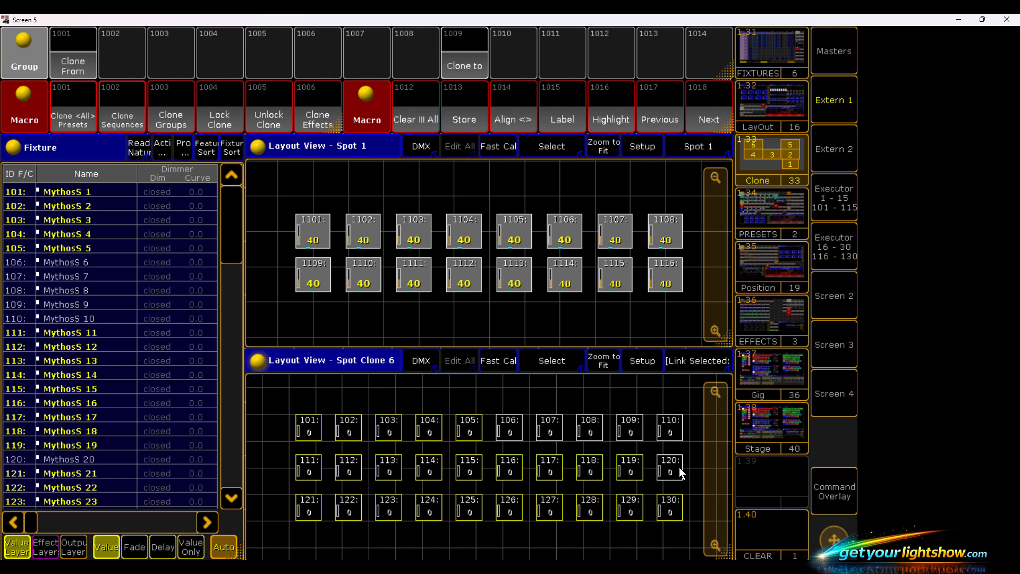
pyautogui.click(677, 460)
pyautogui.click(674, 428)
pyautogui.click(634, 428)
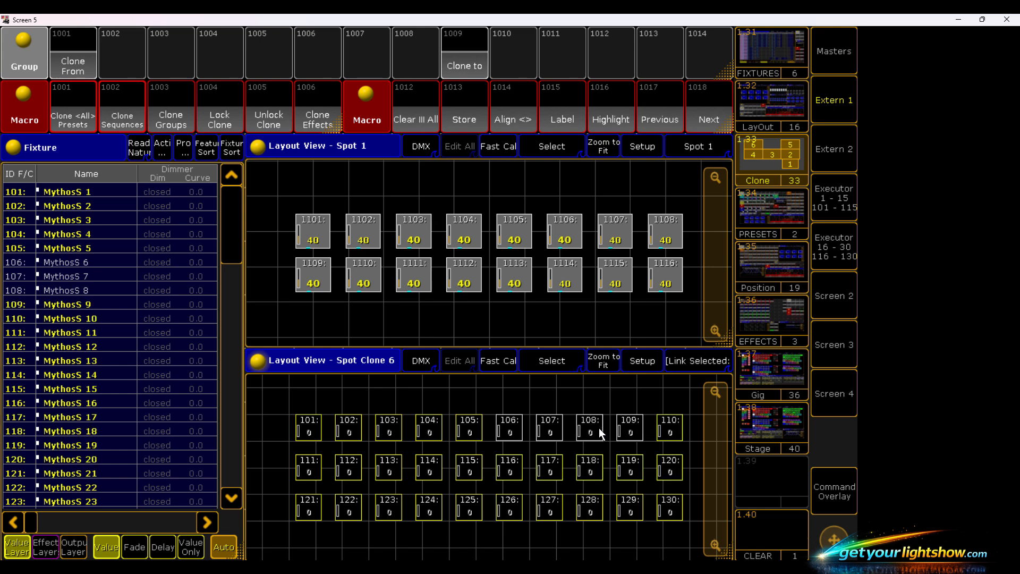
pyautogui.click(584, 431)
pyautogui.click(553, 433)
pyautogui.click(510, 425)
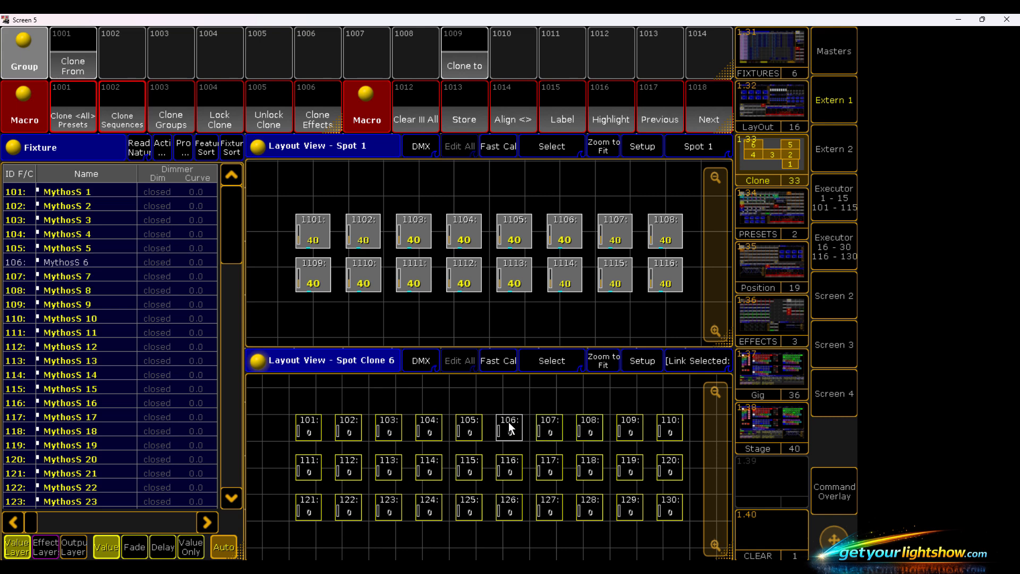
# - Store the selected Mythos fixtures into group 1009 Clone to using Overwrite, and clear the selection
pyautogui.click(456, 114)
pyautogui.click(467, 59)
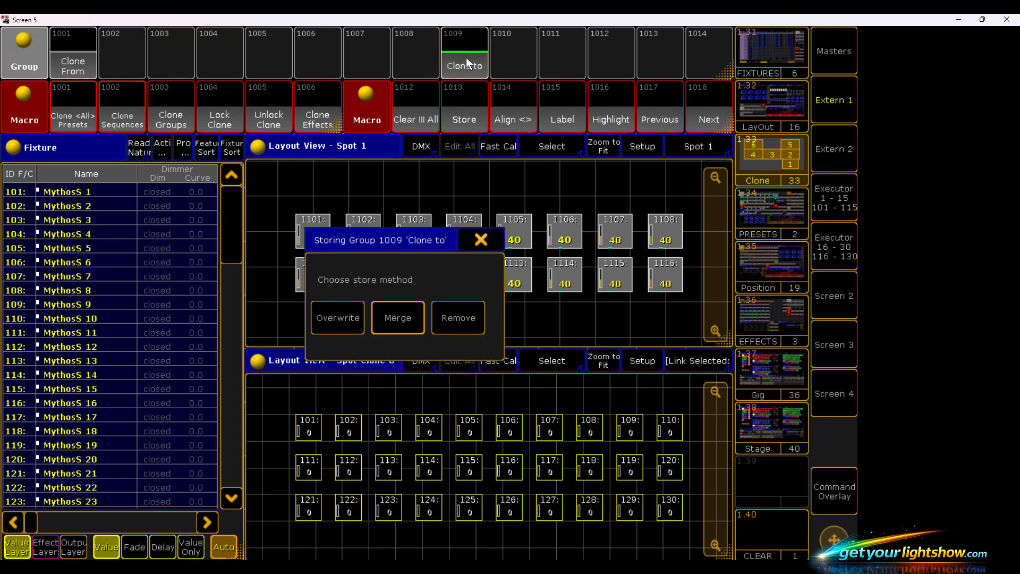
pyautogui.click(346, 319)
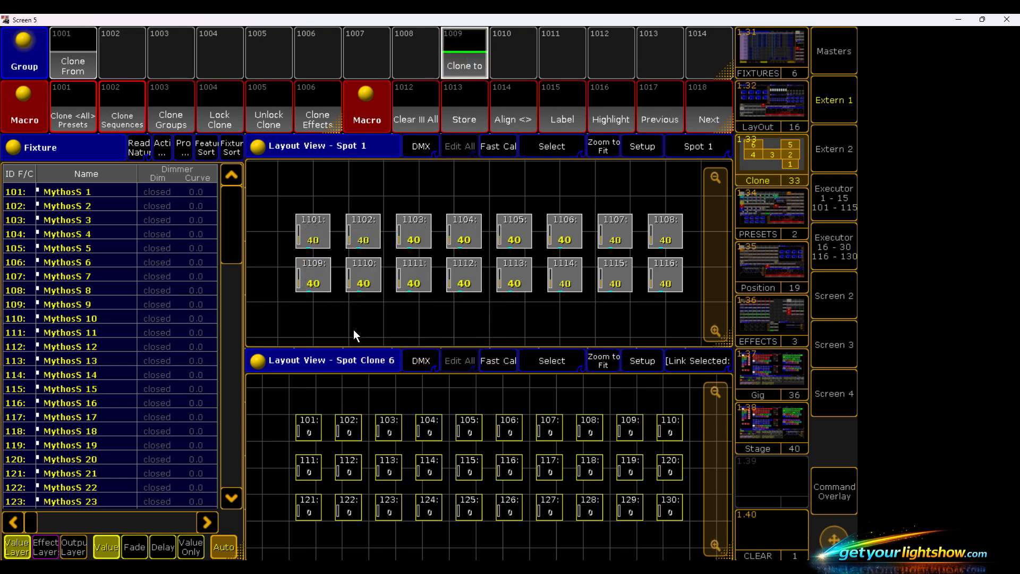
pyautogui.click(417, 110)
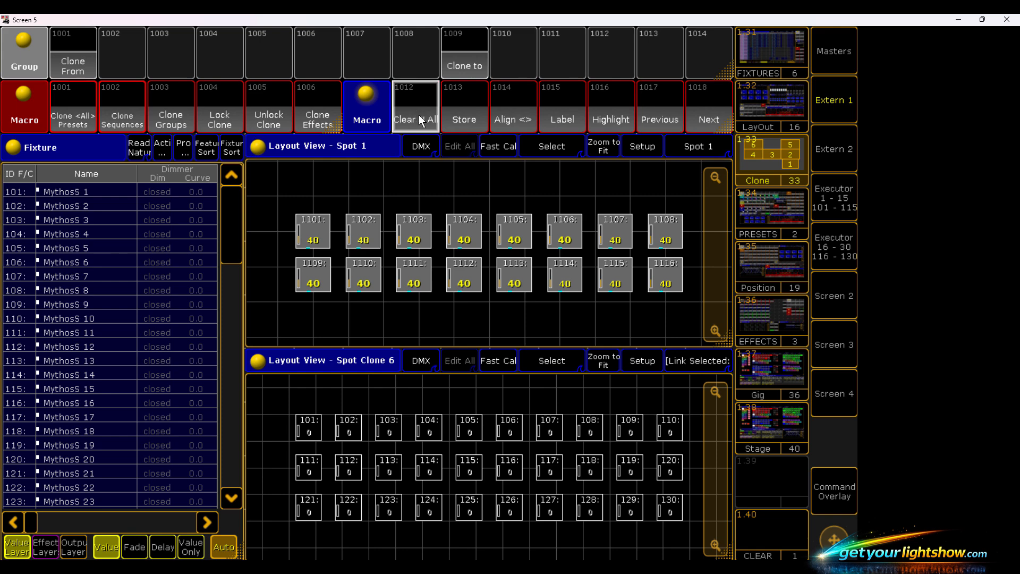
# - Check and run the Clone <All> Presets and Clone Sequences macros to clone group 1001 to group 1009
pyautogui.click(74, 95)
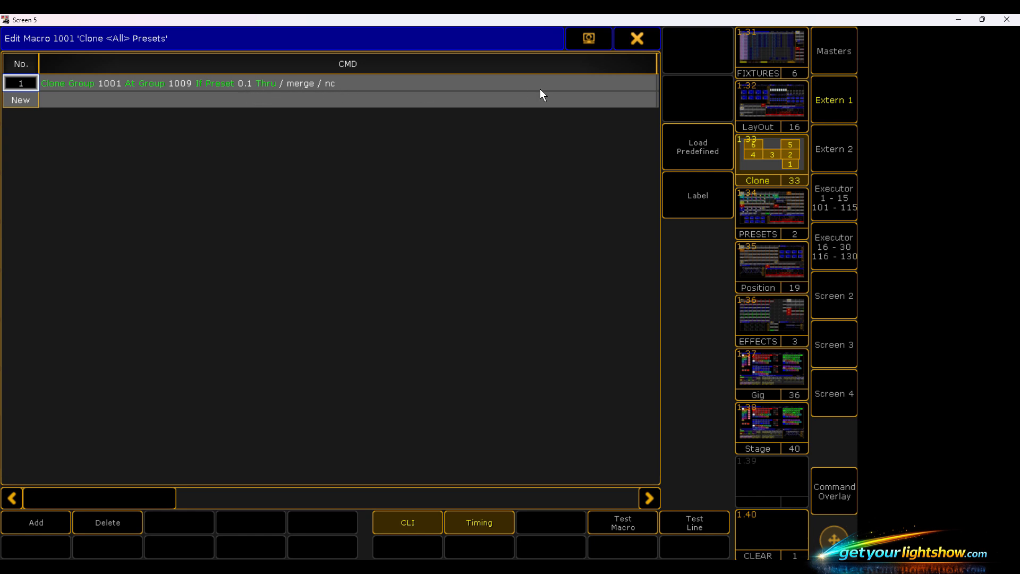
pyautogui.click(642, 39)
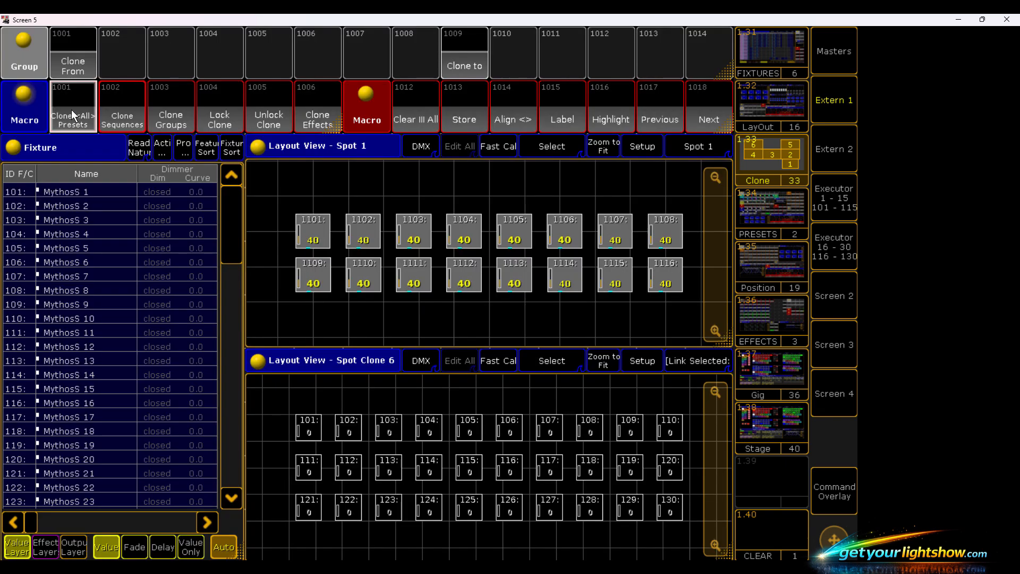
pyautogui.rightClick(114, 119)
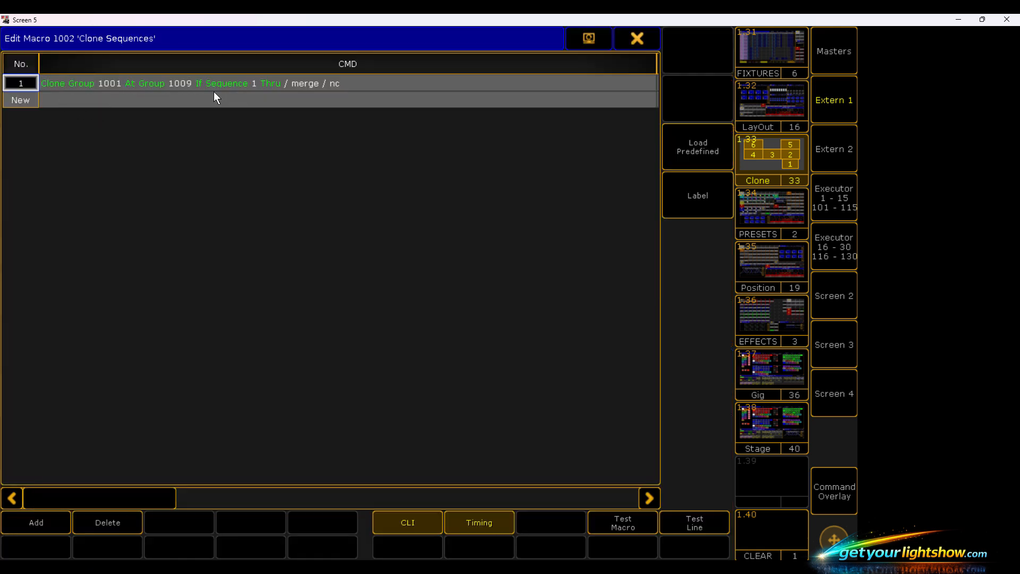
pyautogui.click(636, 40)
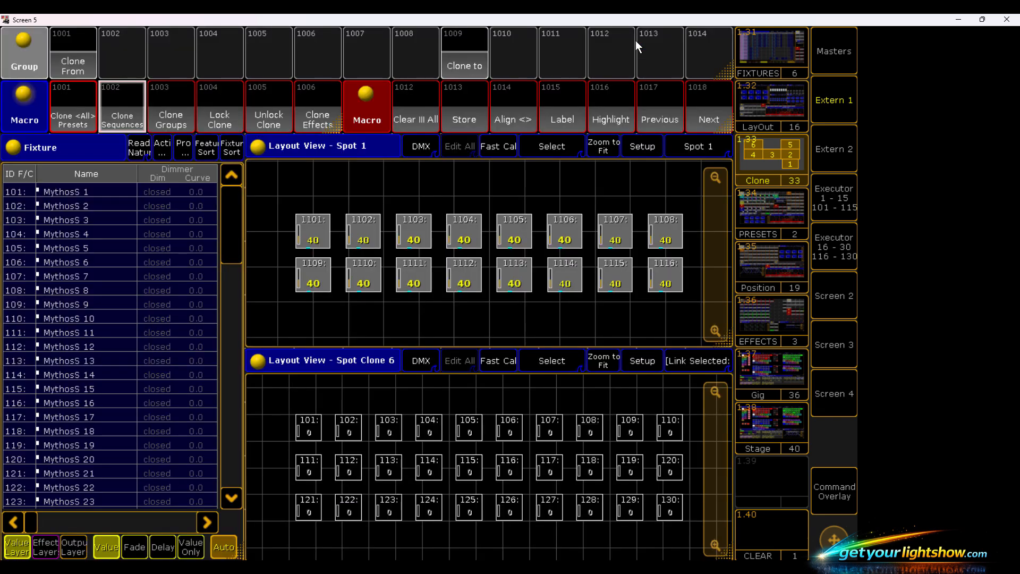
pyautogui.click(113, 120)
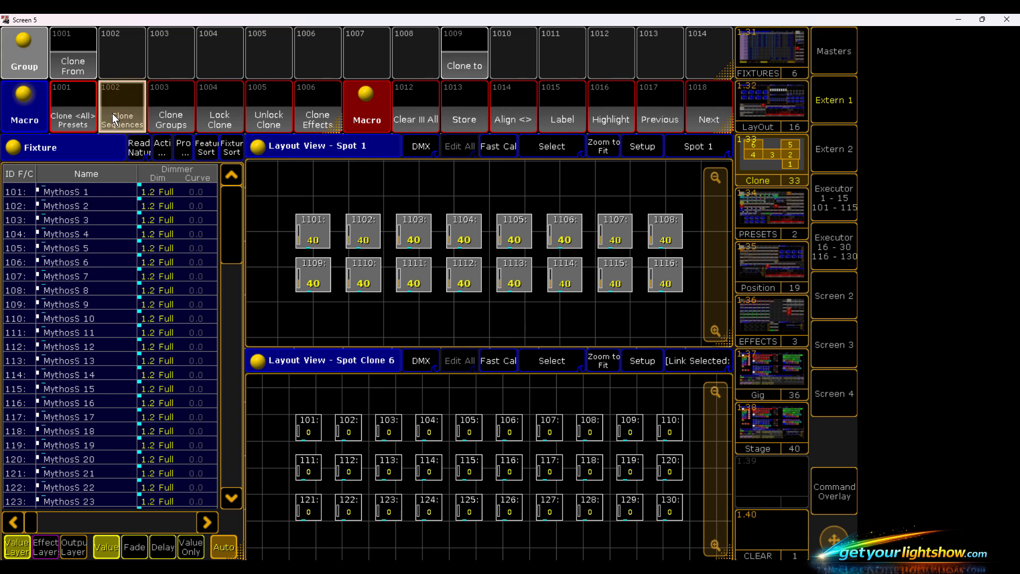
# - Run the Clone Groups macro and confirm cloning the complete show with Low Prio Merge
pyautogui.click(164, 103)
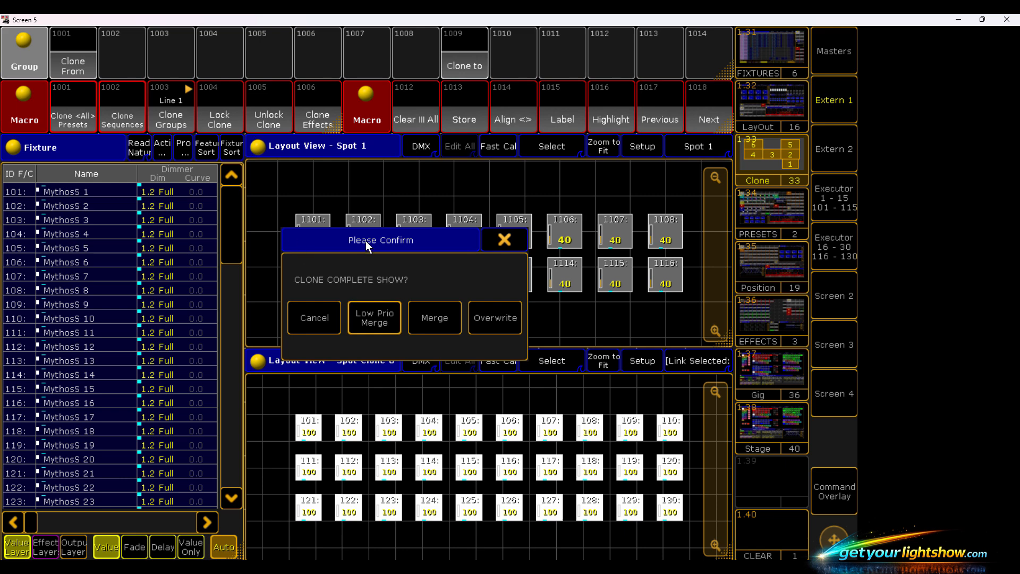
pyautogui.moveTo(365, 241); pyautogui.dragTo(107, 125)
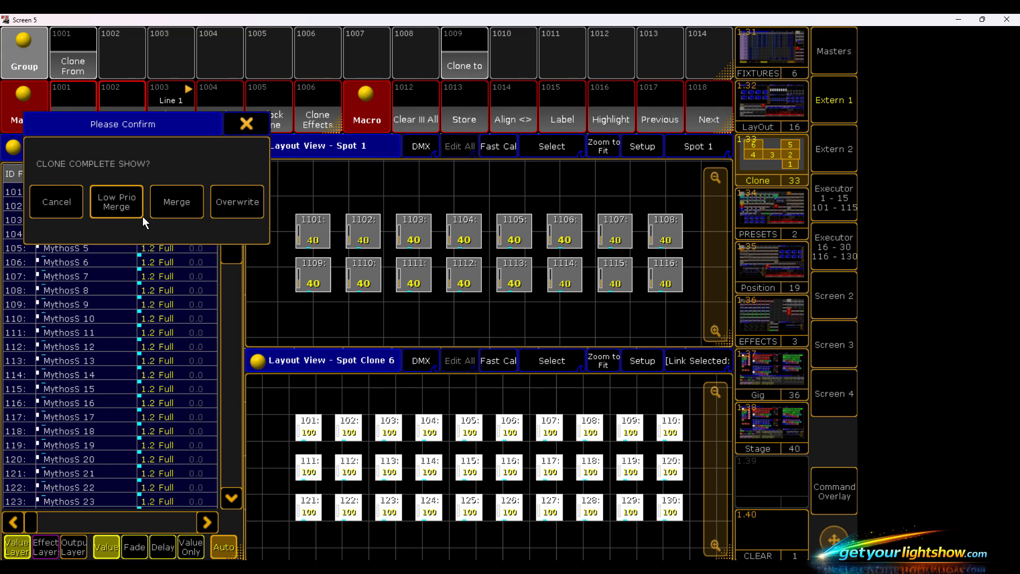
pyautogui.click(120, 206)
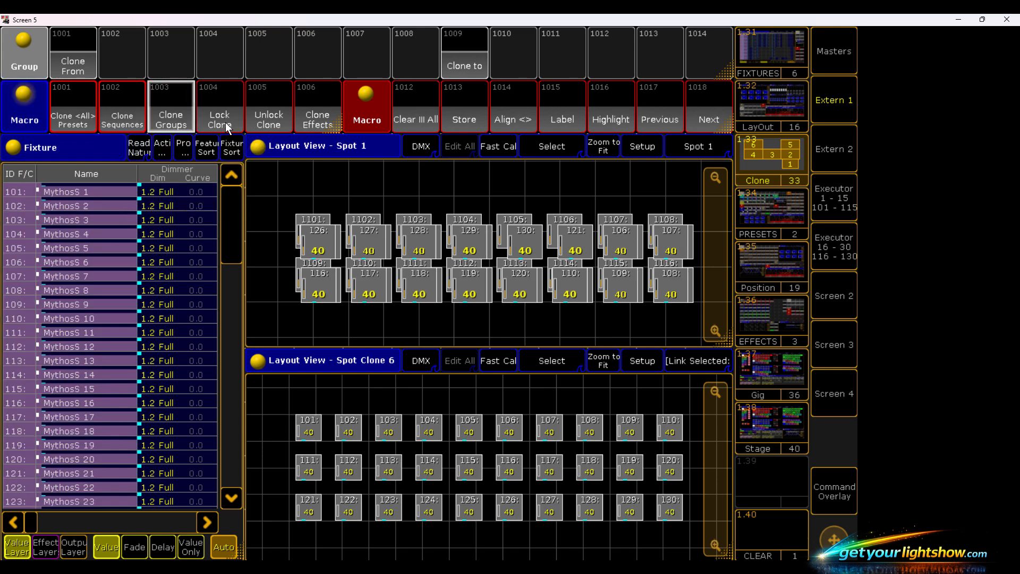
# - Check the command line of the Clone Effects macro and run it
pyautogui.click(310, 94)
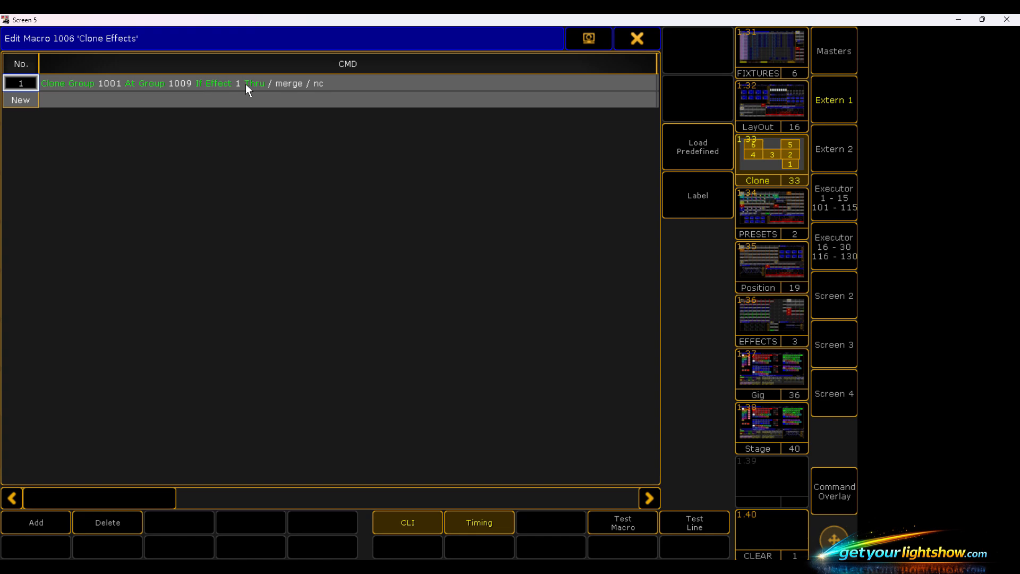
pyautogui.click(631, 38)
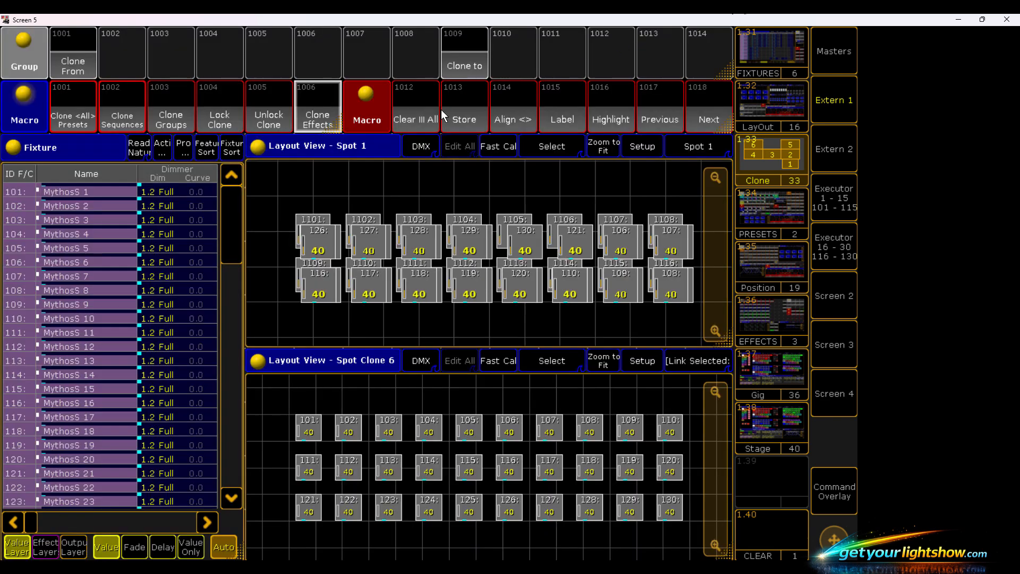
pyautogui.click(322, 115)
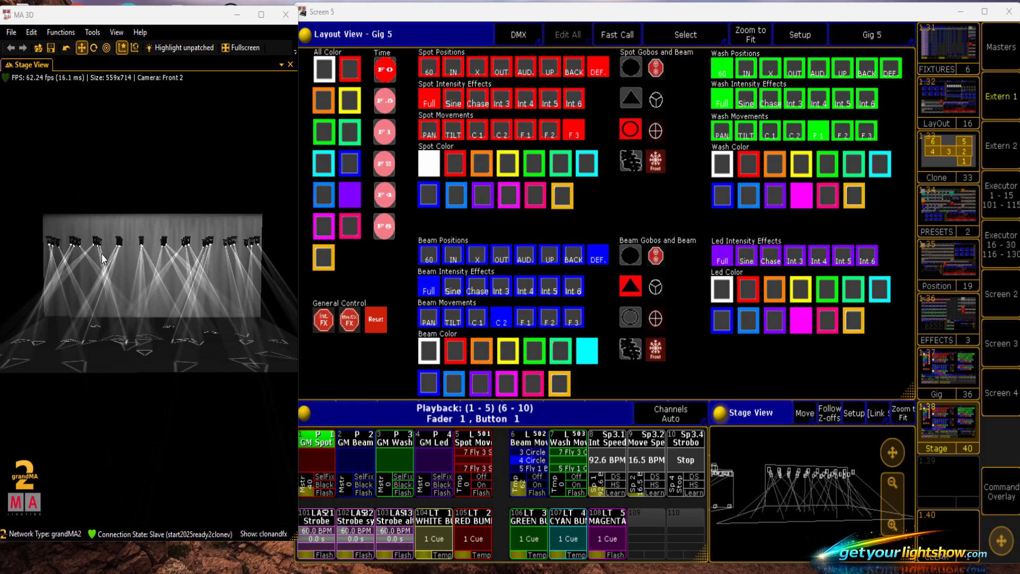
# - Show both lighting rigs in MA 3D and raise the GM Spot master to 100
pyautogui.scroll(-3, 113, 395)
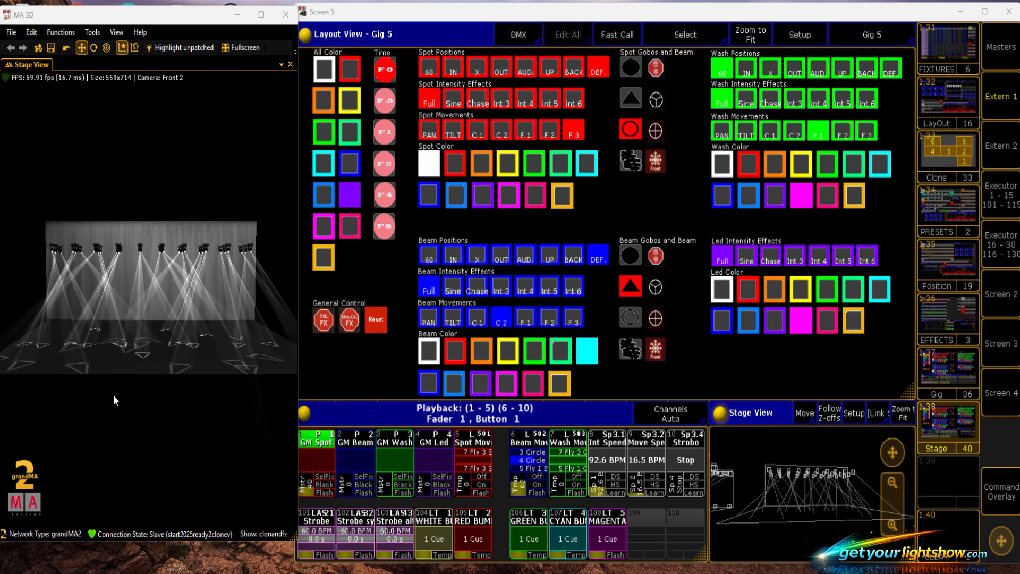
pyautogui.scroll(-3, 113, 394)
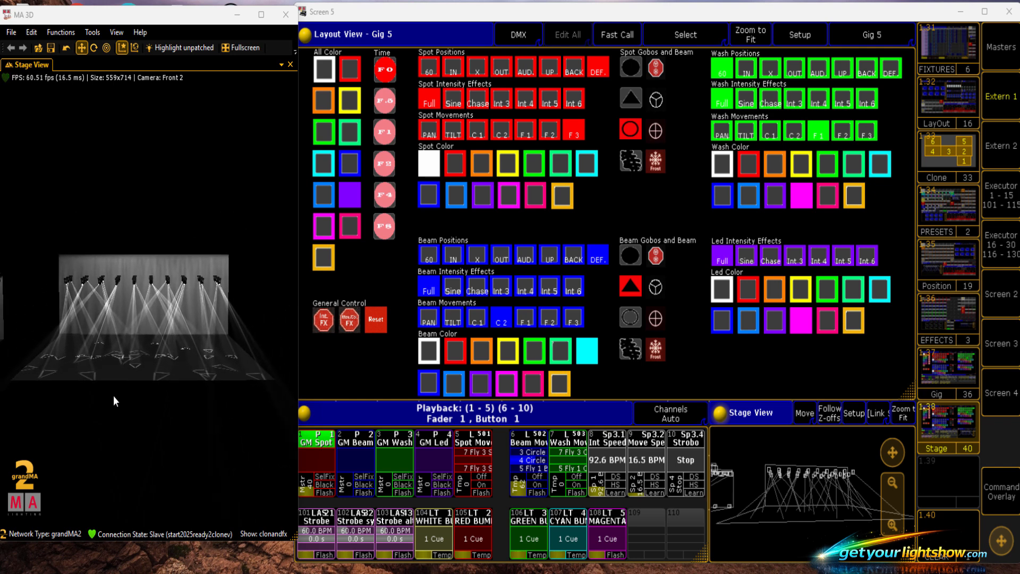
pyautogui.scroll(-4, 113, 396)
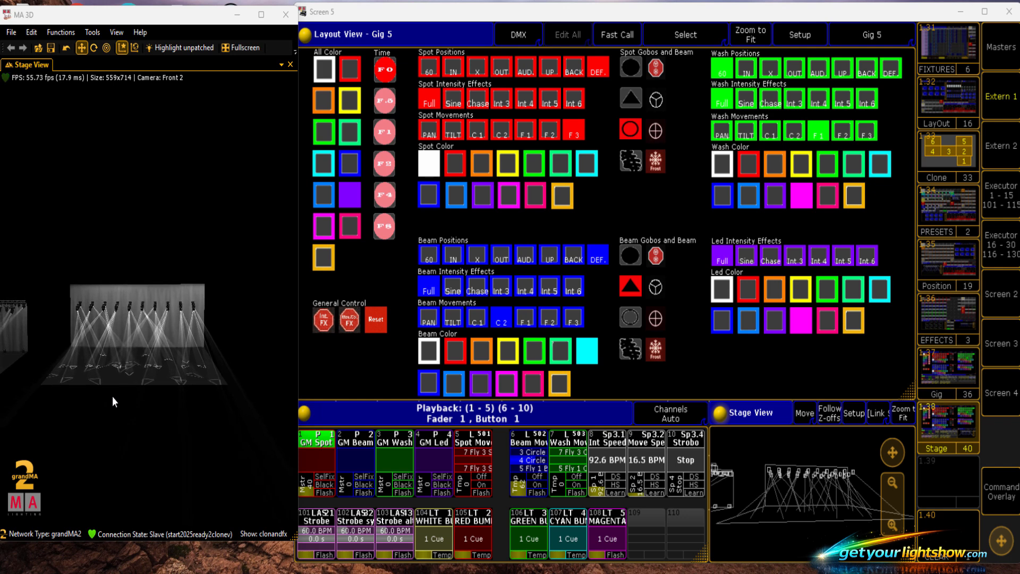
pyautogui.scroll(-2, 112, 397)
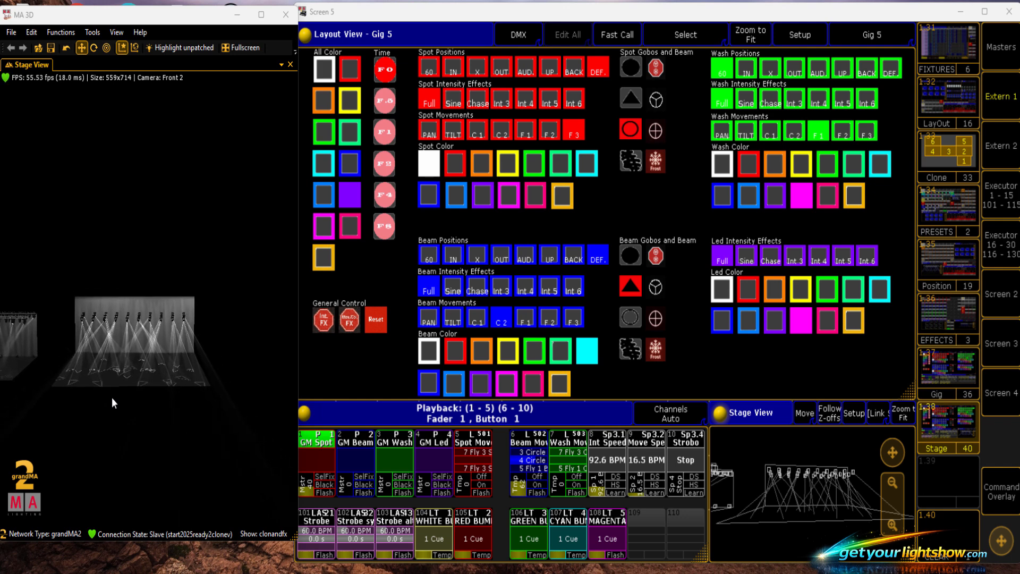
pyautogui.rightClick(109, 428)
pyautogui.moveTo(109, 428); pyautogui.dragTo(192, 324)
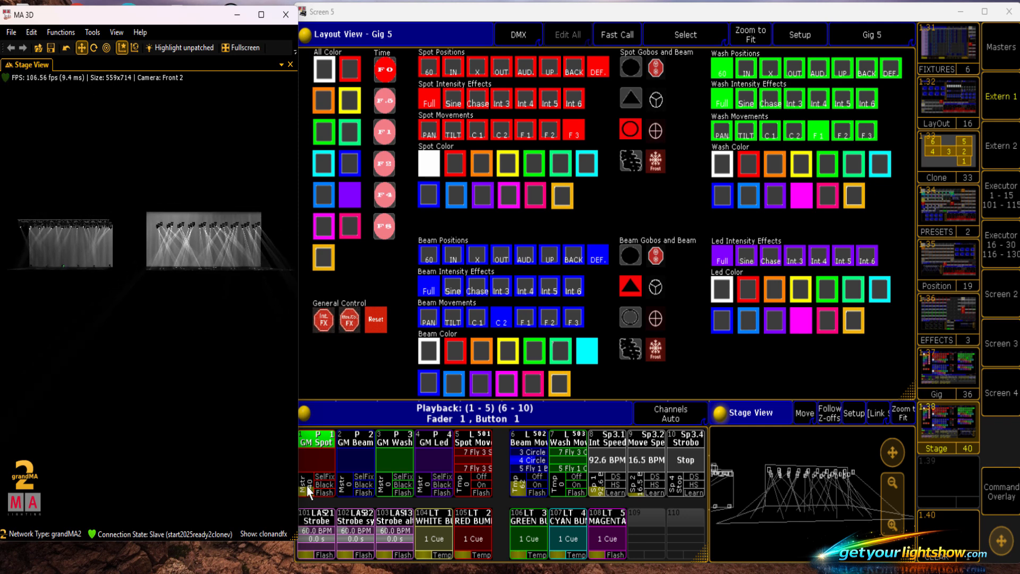
pyautogui.moveTo(308, 487); pyautogui.dragTo(300, 473)
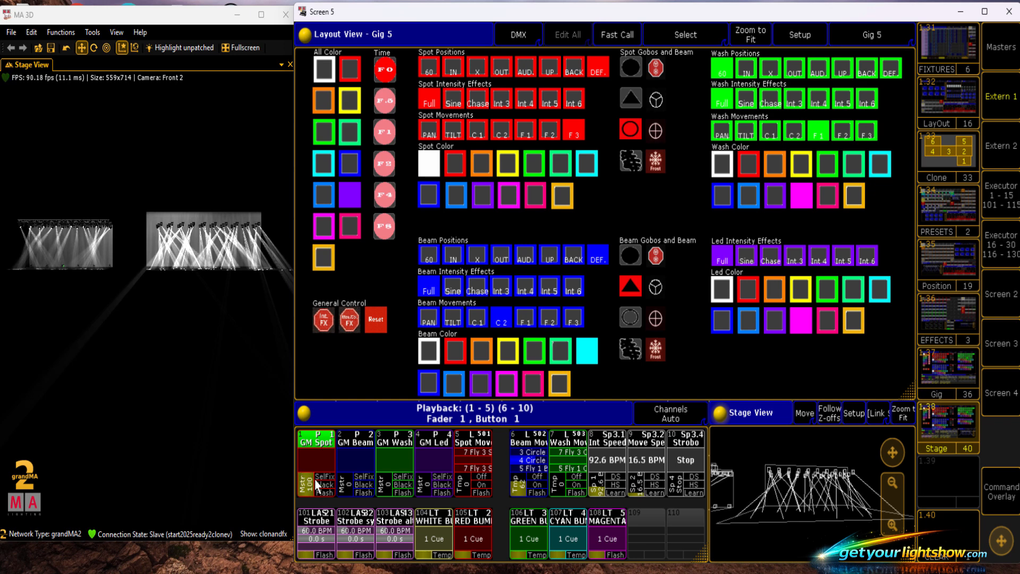
pyautogui.moveTo(206, 346); pyautogui.dragTo(205, 346)
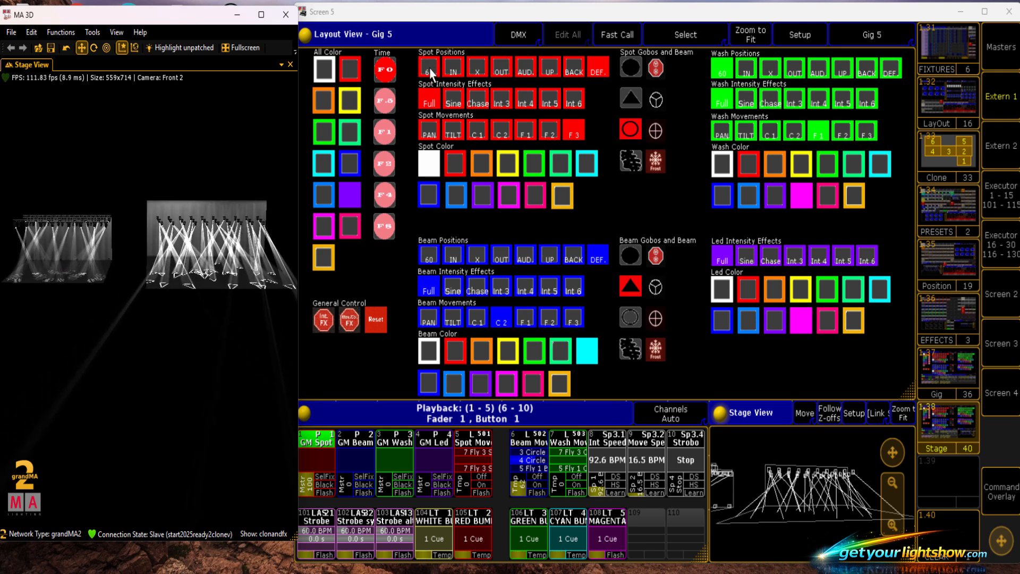
# - Test the spot positions IN, X, OUT and AUD. on the original and cloned fixtures
pyautogui.click(451, 73)
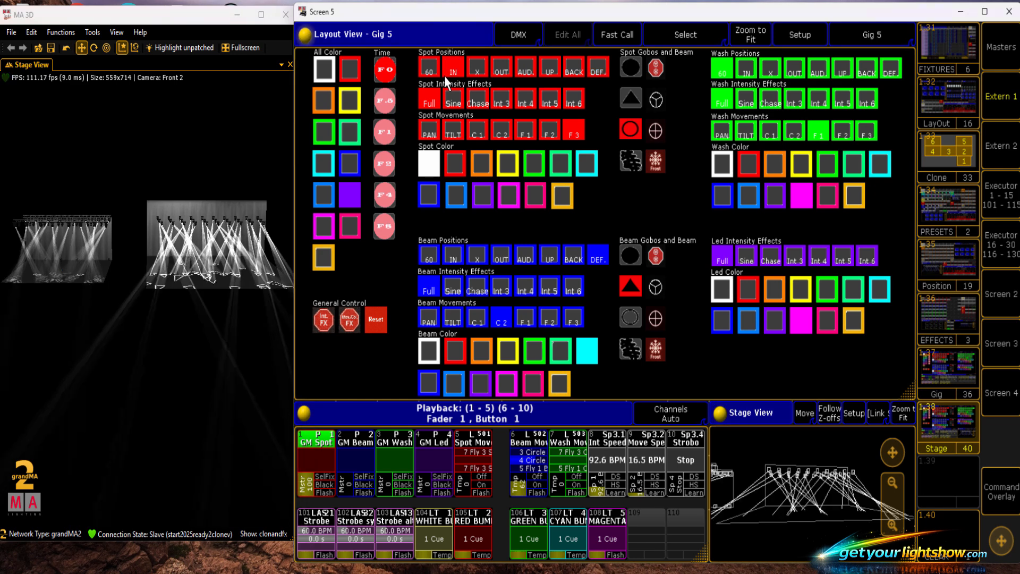
pyautogui.click(478, 75)
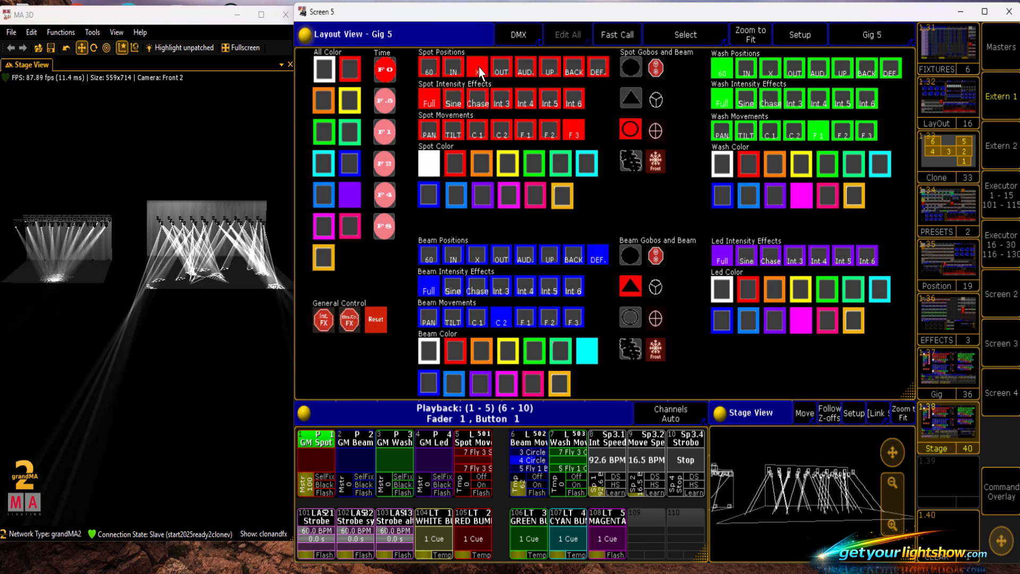
pyautogui.click(527, 72)
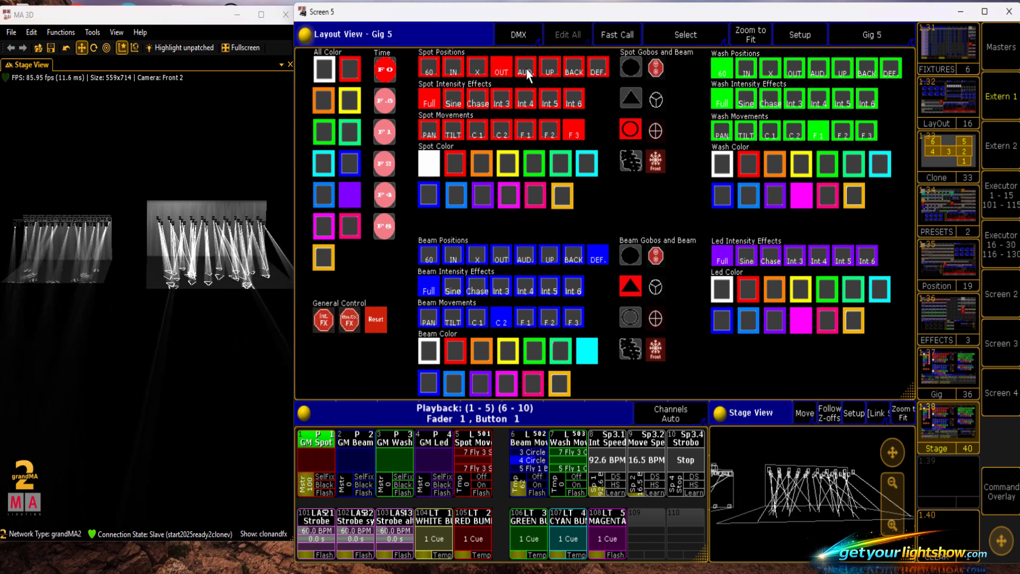
# - Test the spot colors on both rigs, including red, orange, yellow, green, magenta, purple and light blue, finishing on blue
pyautogui.click(450, 170)
pyautogui.click(438, 167)
pyautogui.click(480, 164)
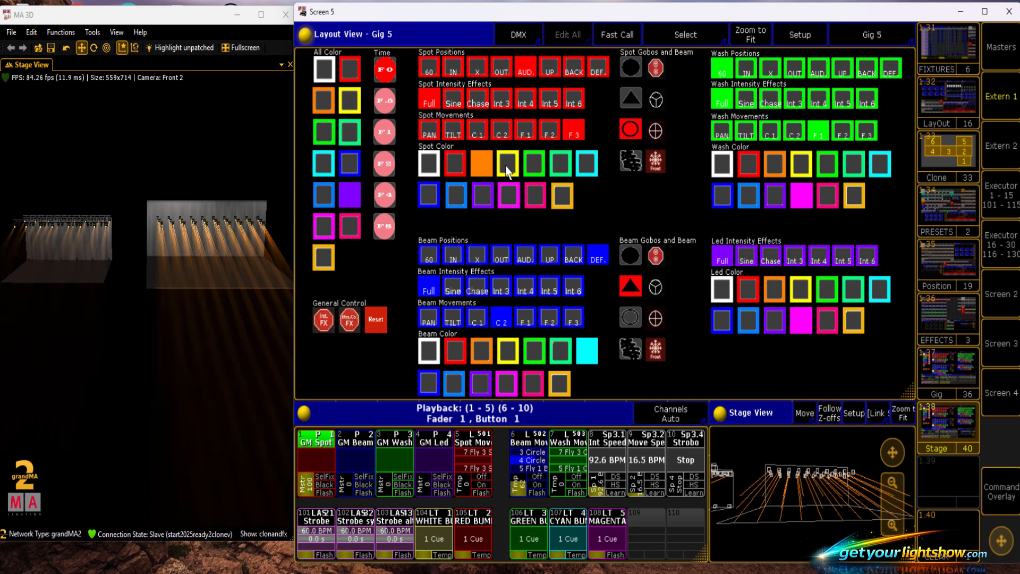
pyautogui.click(508, 164)
pyautogui.click(534, 164)
pyautogui.click(509, 195)
pyautogui.click(482, 196)
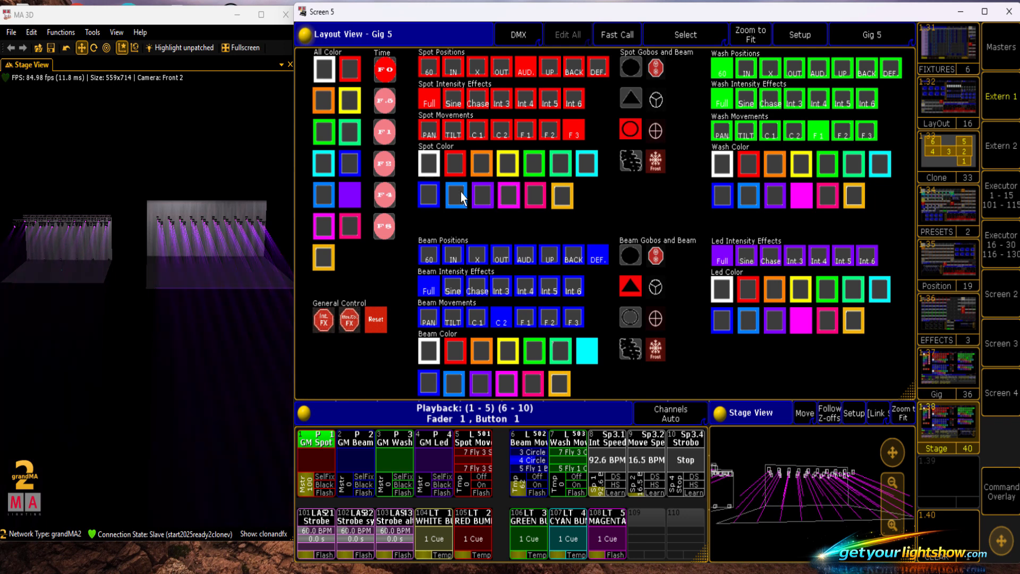
pyautogui.click(457, 194)
pyautogui.click(426, 200)
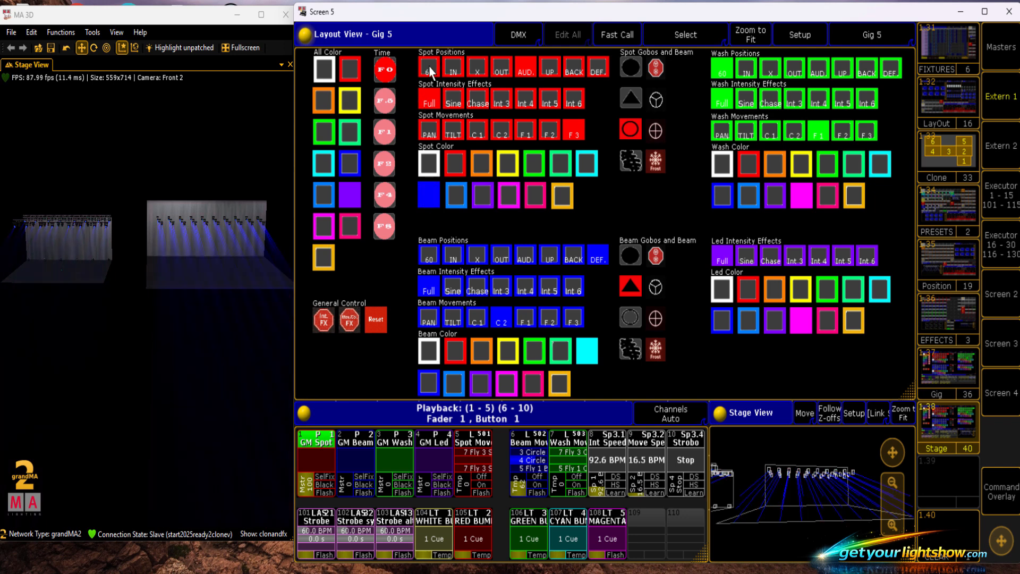
# - Set the spots to position 60, white color and the open gobo
pyautogui.click(430, 71)
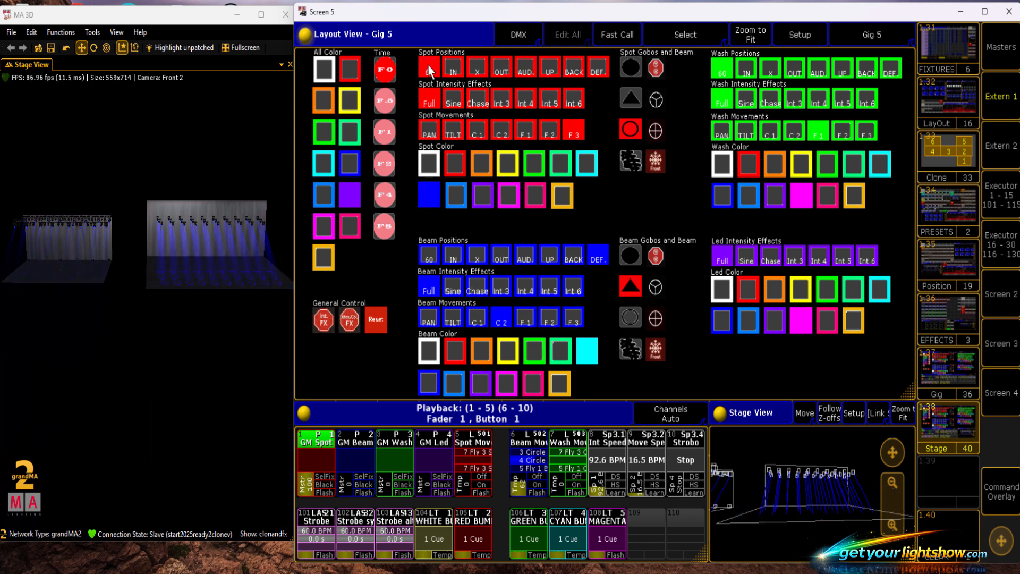
pyautogui.click(429, 166)
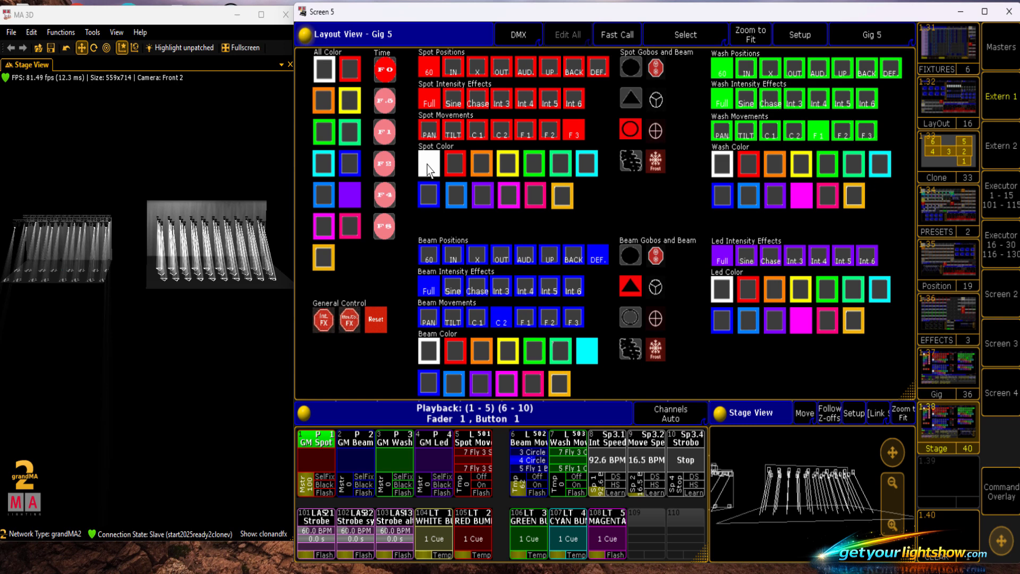
pyautogui.click(632, 69)
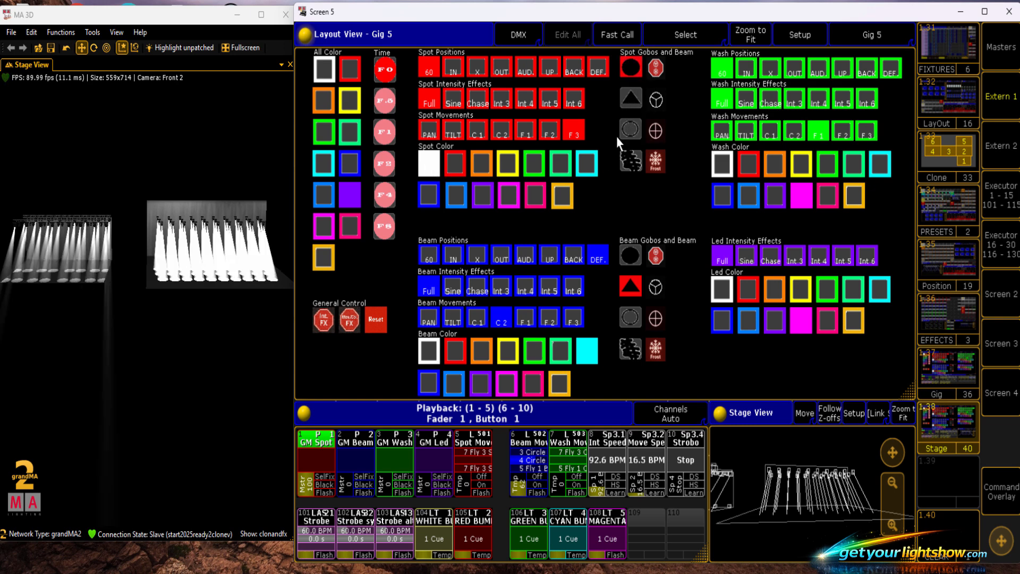
# - Lower the GM Spot master and test the spot colors red, light blue, purple, yellow, green and pink, finishing on turquoise green
pyautogui.moveTo(219, 381); pyautogui.dragTo(215, 379)
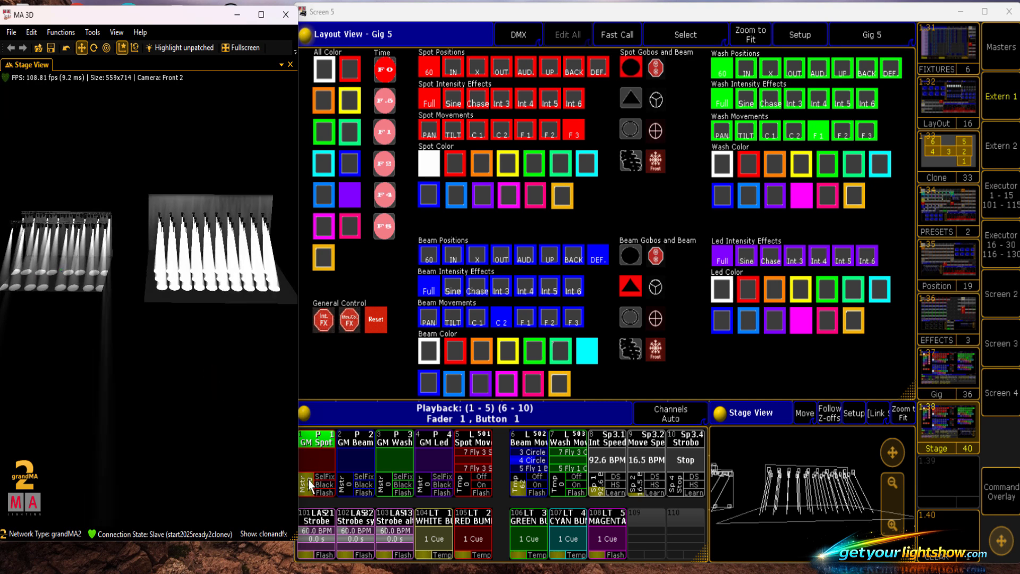
pyautogui.moveTo(309, 481); pyautogui.dragTo(308, 485)
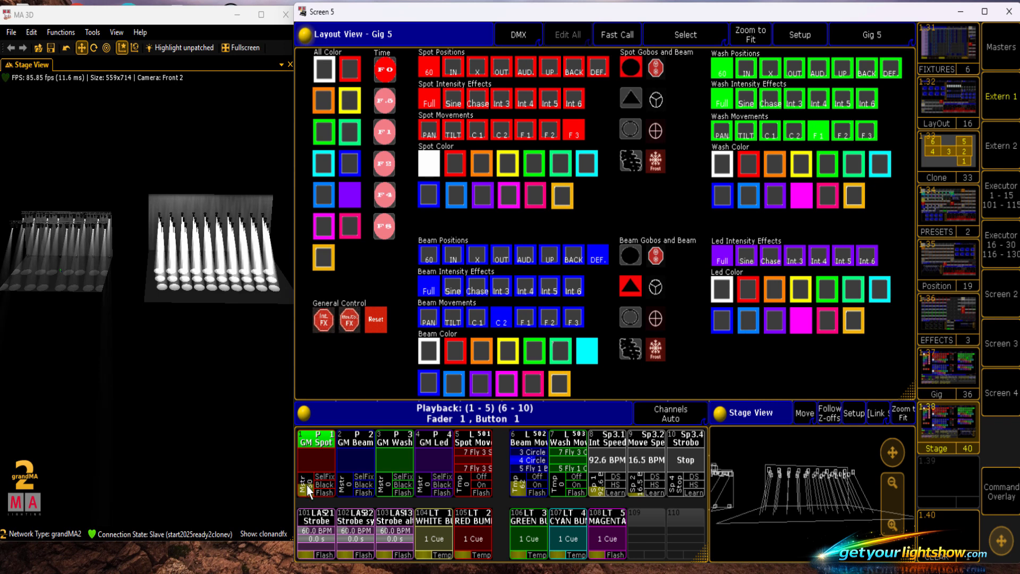
pyautogui.click(454, 165)
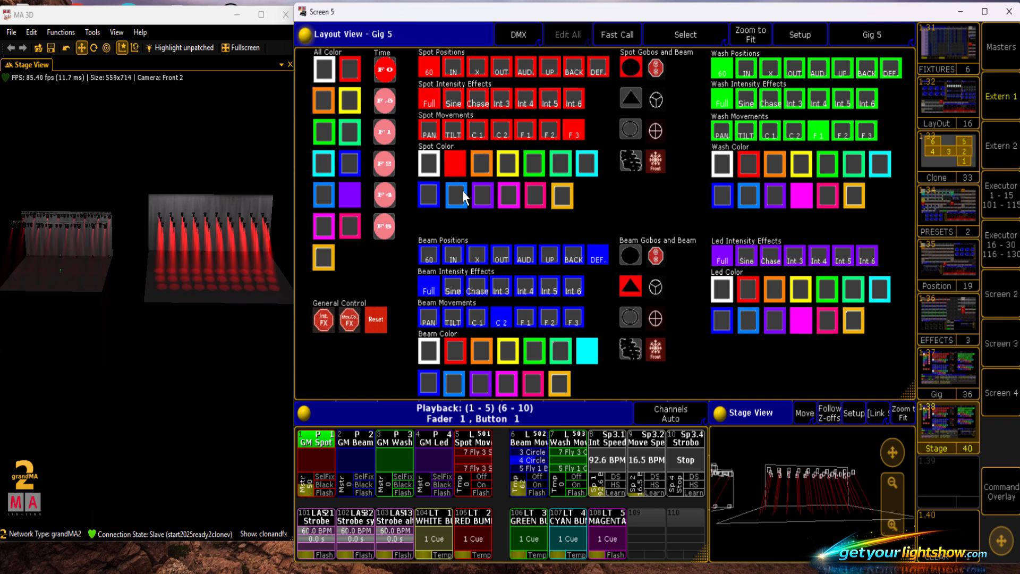
pyautogui.click(464, 193)
pyautogui.click(474, 197)
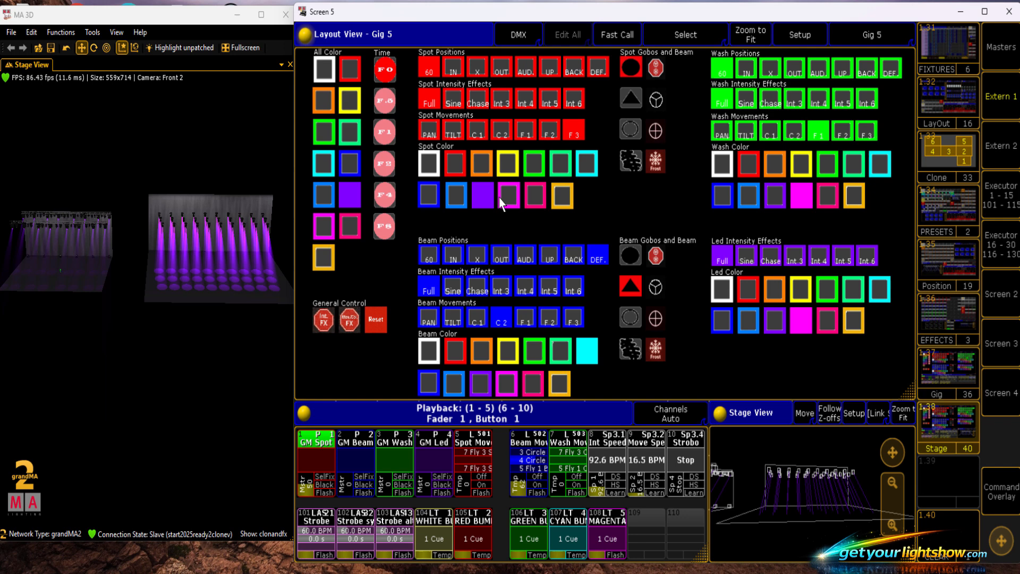
pyautogui.click(509, 163)
pyautogui.click(530, 163)
pyautogui.click(531, 196)
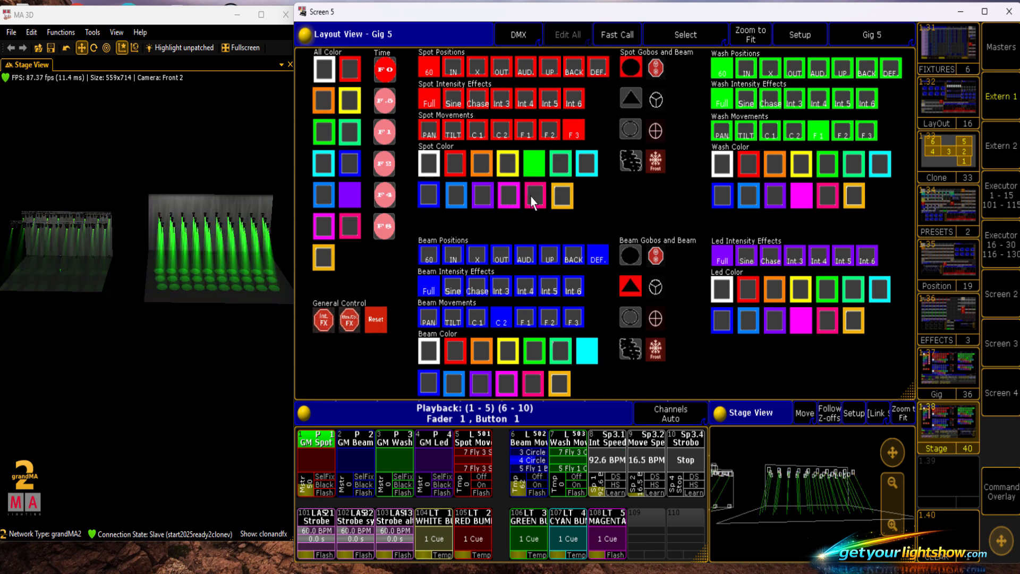
pyautogui.click(559, 168)
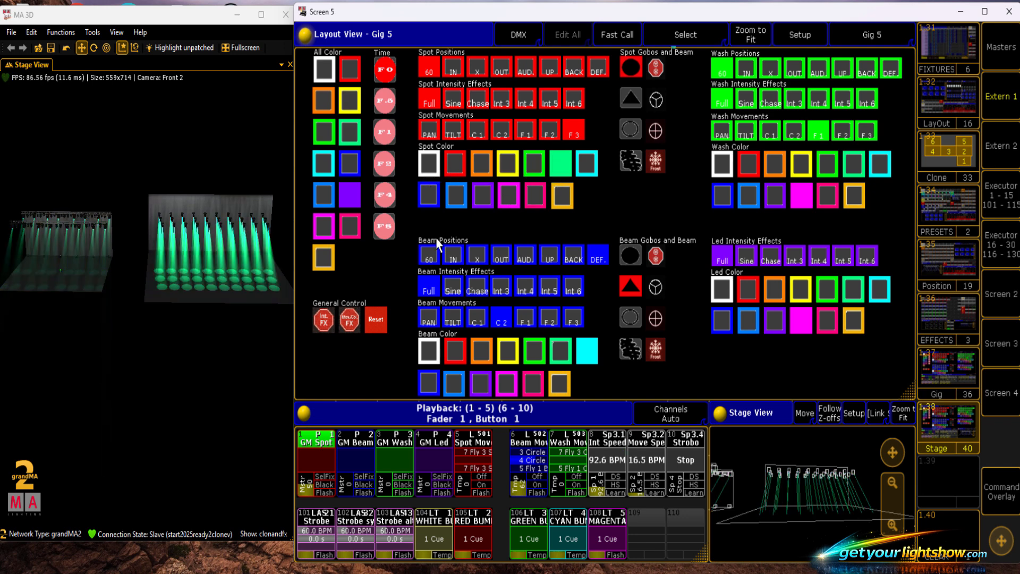
# - Test the Sine intensity effect on the spots and return them to Full
pyautogui.click(454, 103)
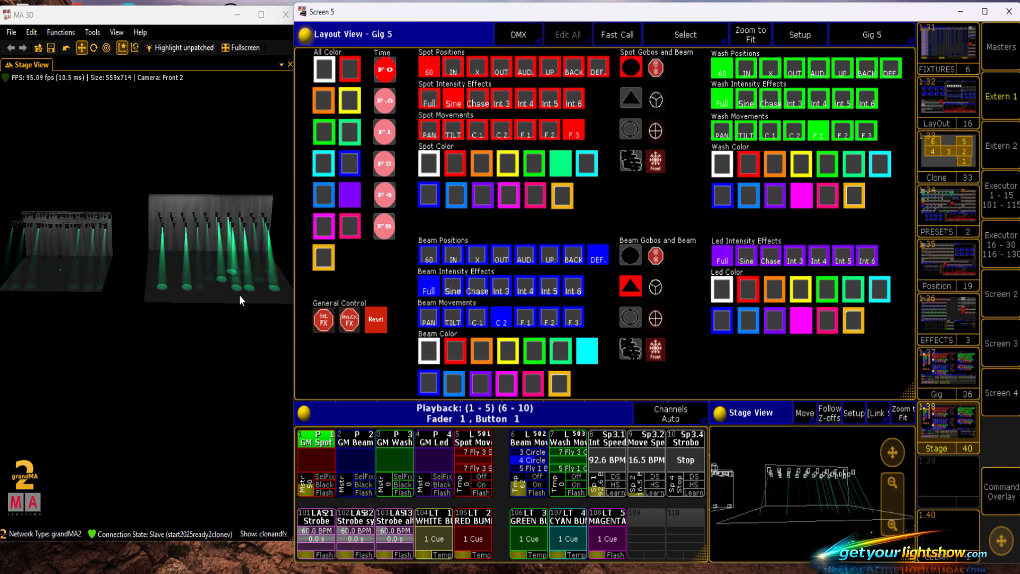
pyautogui.click(429, 102)
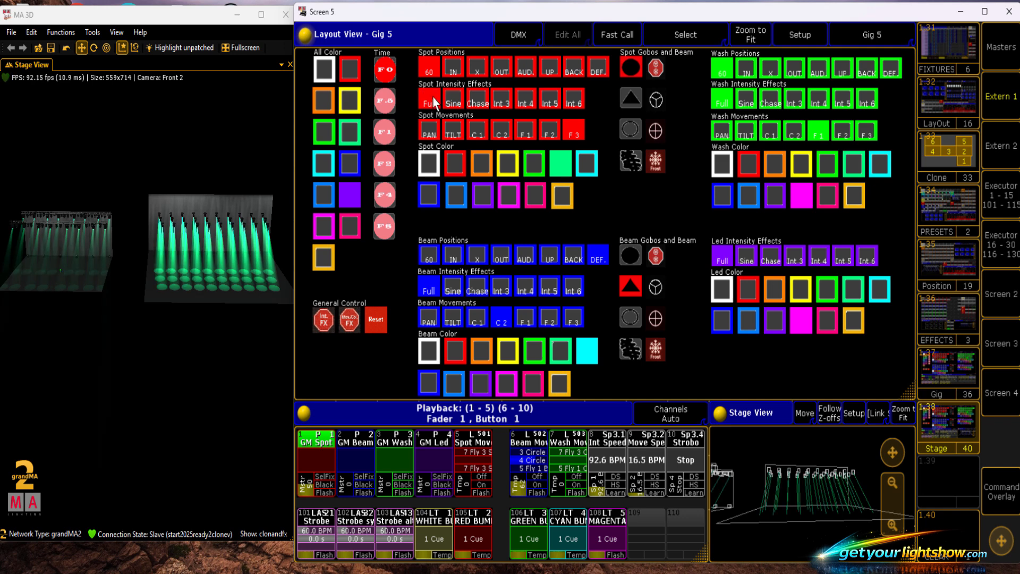
# - Run the Circle 1 movement on the spots with its fader at 100 and the movement speed at 46.3 BPM, comparing both rigs
pyautogui.click(476, 132)
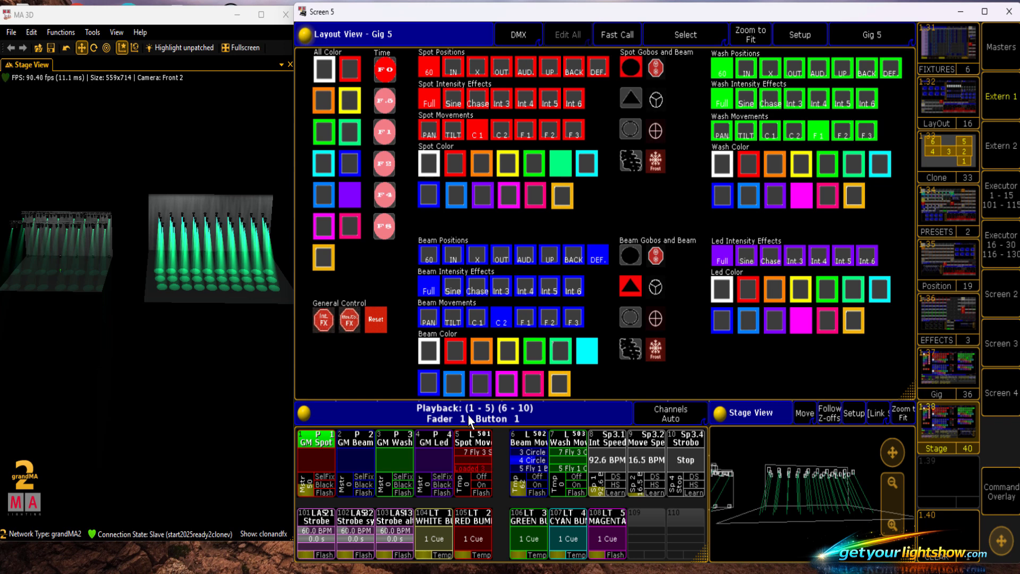
pyautogui.click(464, 490)
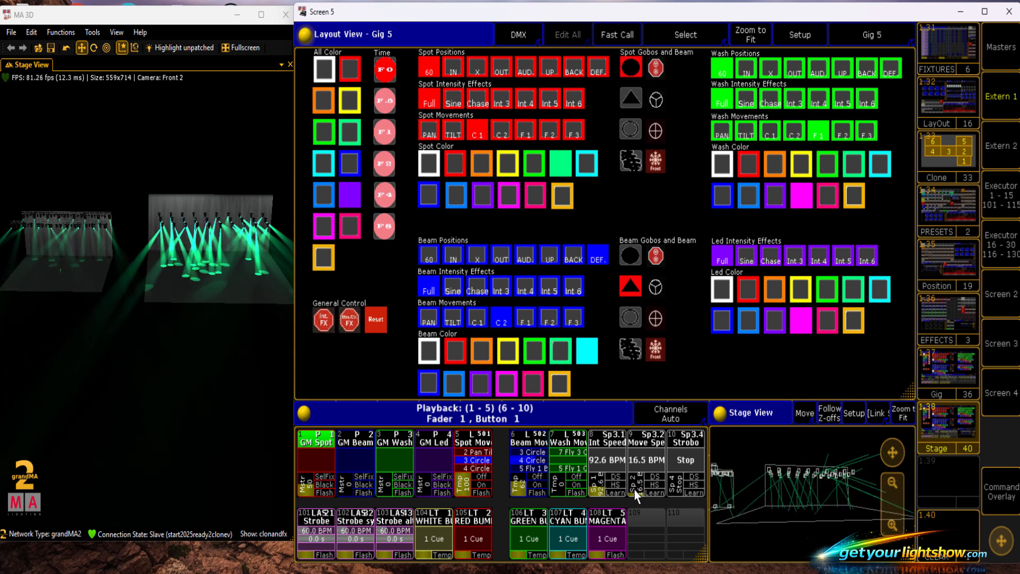
pyautogui.moveTo(635, 492); pyautogui.dragTo(633, 486)
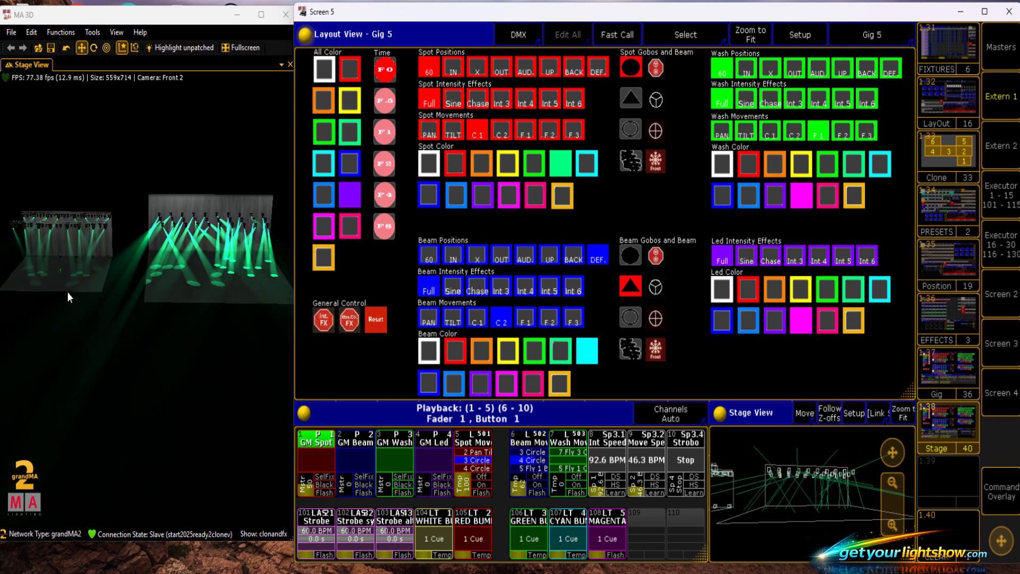
pyautogui.moveTo(72, 373); pyautogui.dragTo(107, 371)
pyautogui.moveTo(242, 387); pyautogui.dragTo(171, 378)
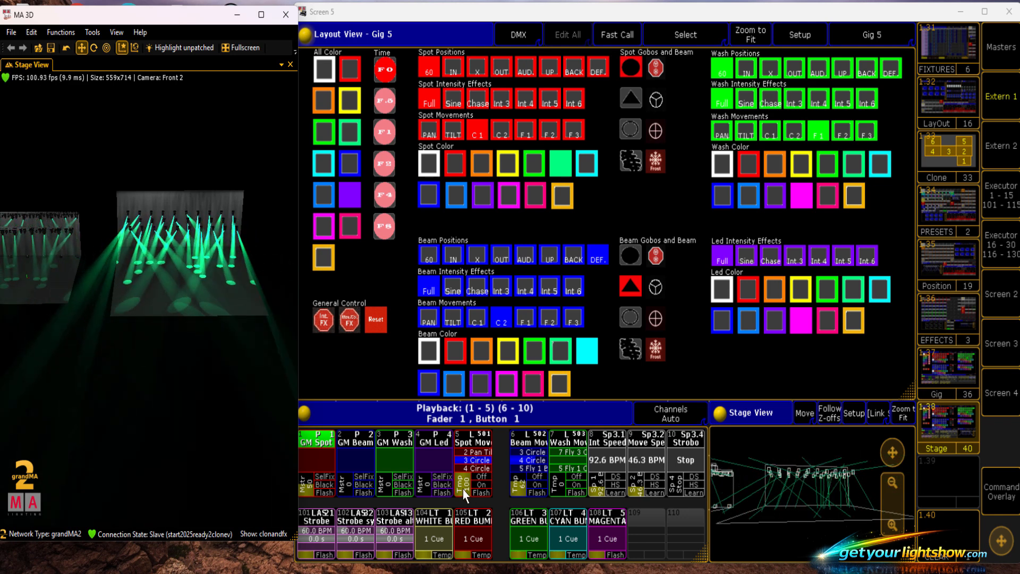
# - Lower the spot movement fader to 0 and test the Int 3 intensity effect on the spots of both rigs
pyautogui.moveTo(464, 483); pyautogui.dragTo(469, 499)
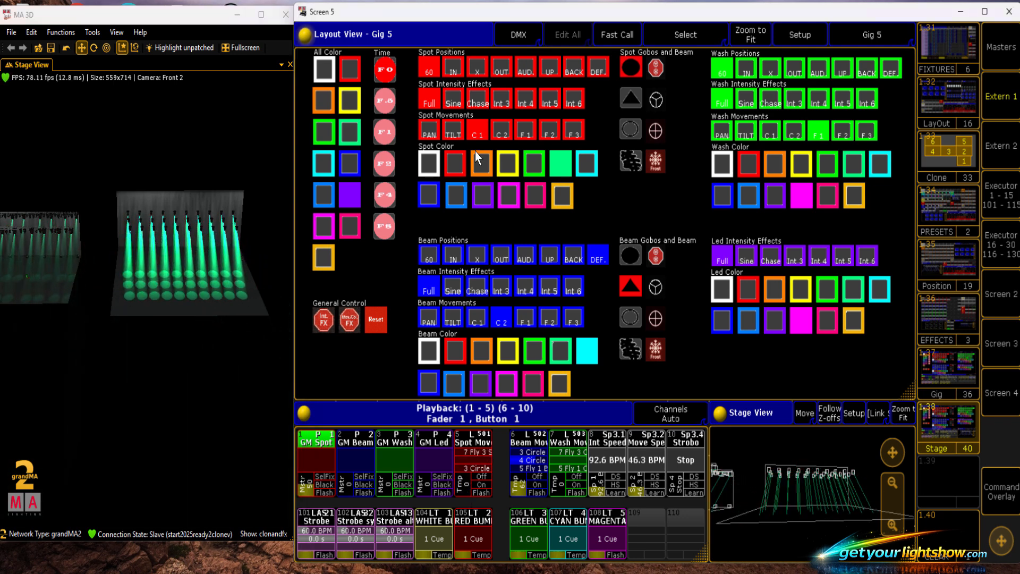
pyautogui.click(498, 101)
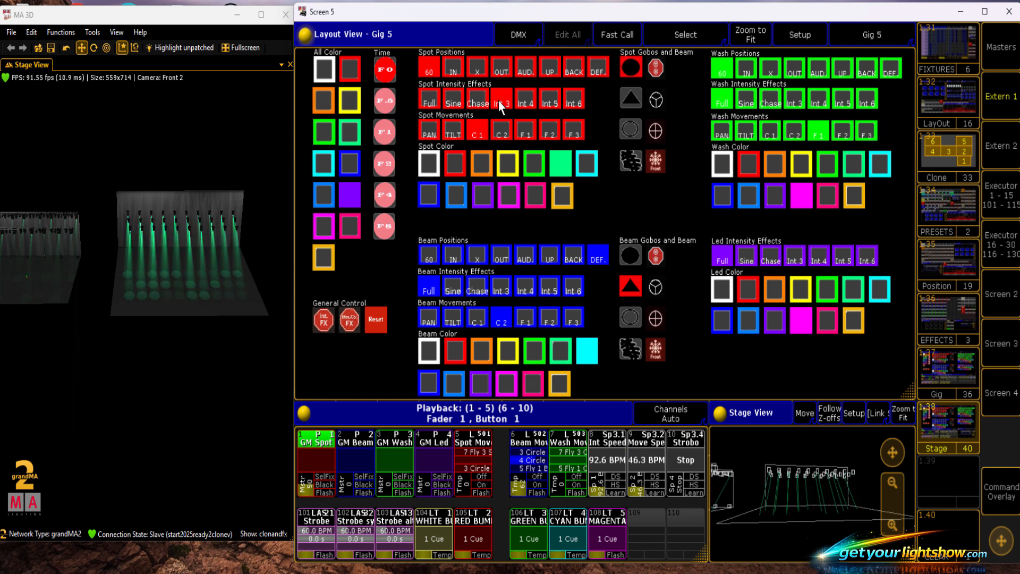
pyautogui.click(127, 422)
pyautogui.moveTo(127, 422); pyautogui.dragTo(101, 288)
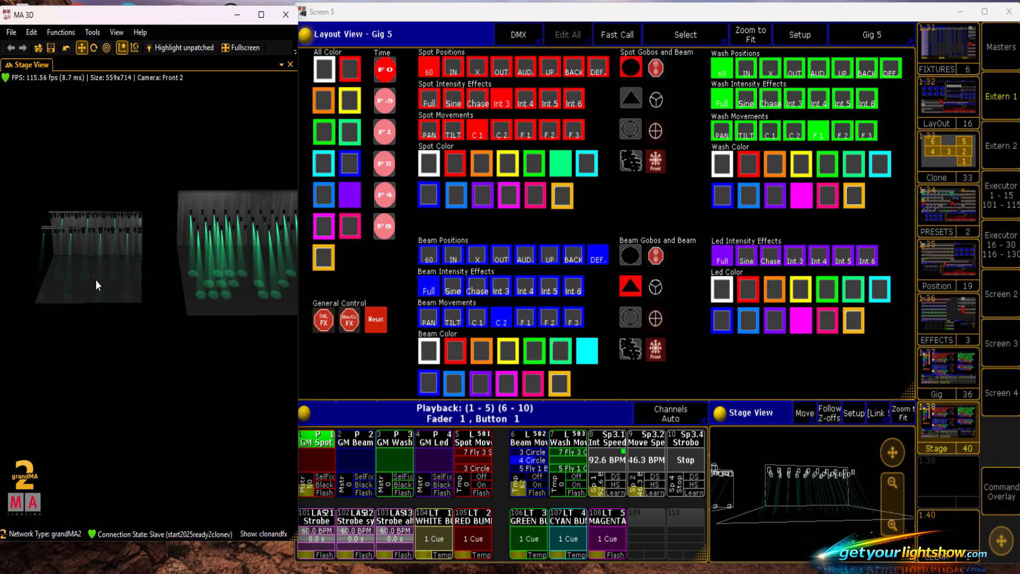
pyautogui.moveTo(237, 438); pyautogui.dragTo(209, 385)
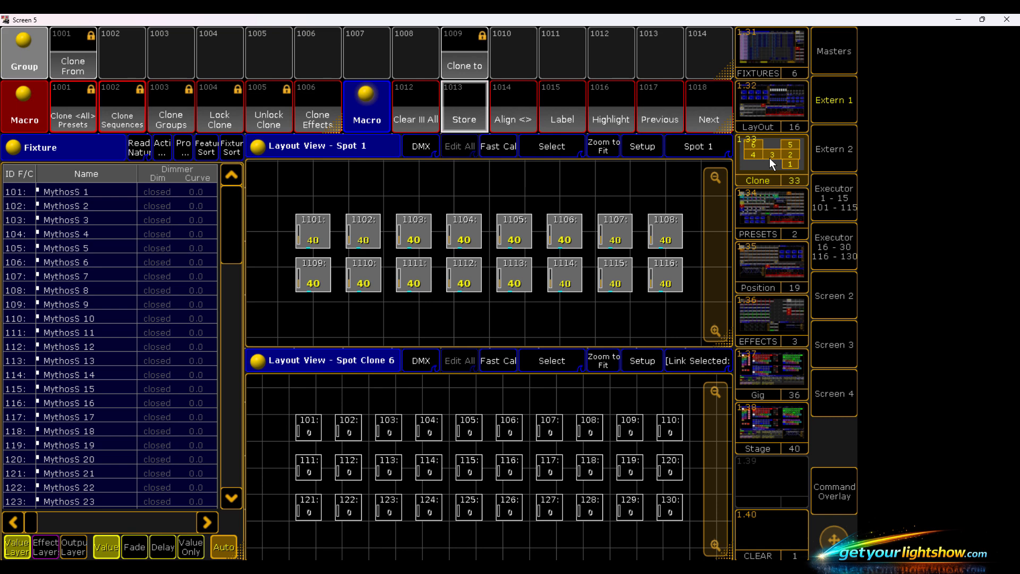
# - Unlock the clone macros and overwrite the Clone From group with fixtures selected in the order 1104–1101, 1109–1116, 1108–1105
pyautogui.click(267, 107)
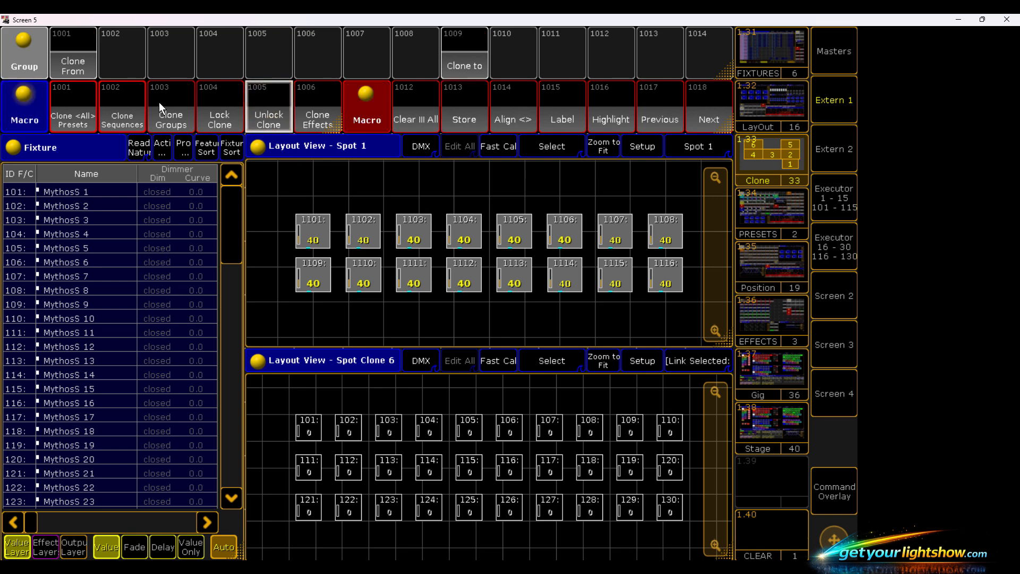
pyautogui.click(419, 97)
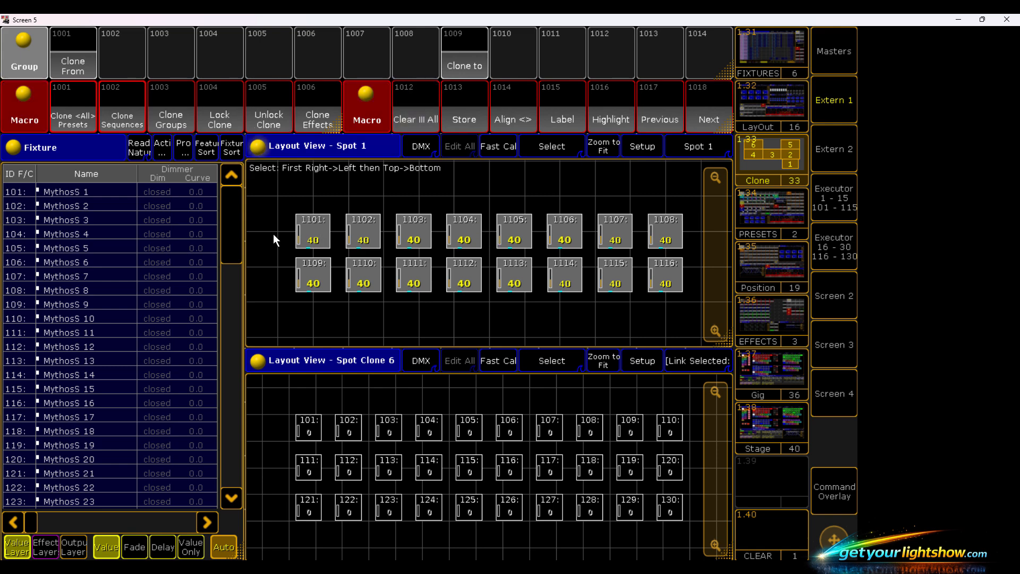
pyautogui.moveTo(488, 238); pyautogui.dragTo(256, 206)
pyautogui.moveTo(265, 252); pyautogui.dragTo(682, 317)
pyautogui.moveTo(693, 248); pyautogui.dragTo(486, 203)
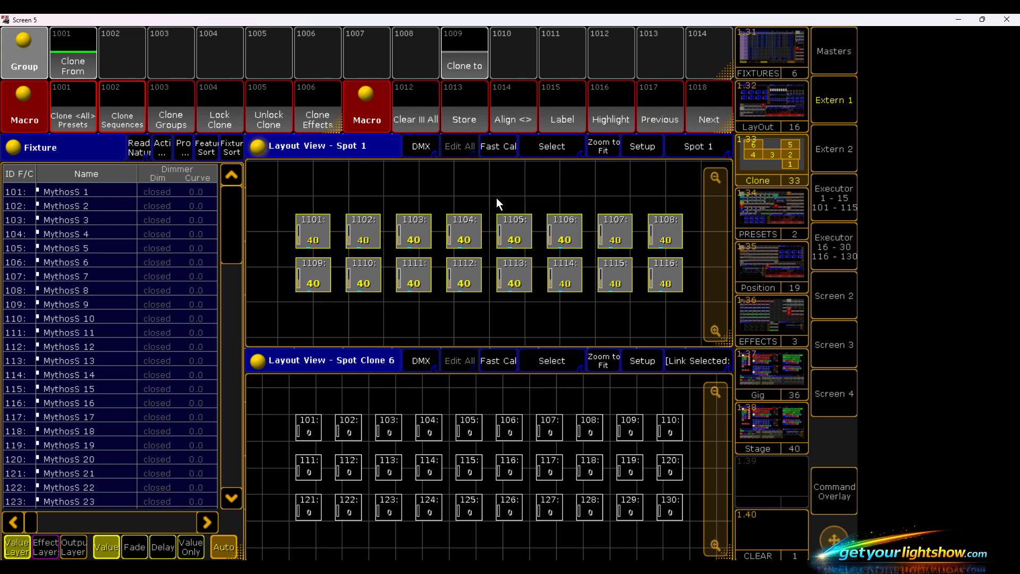
pyautogui.click(461, 114)
pyautogui.click(77, 66)
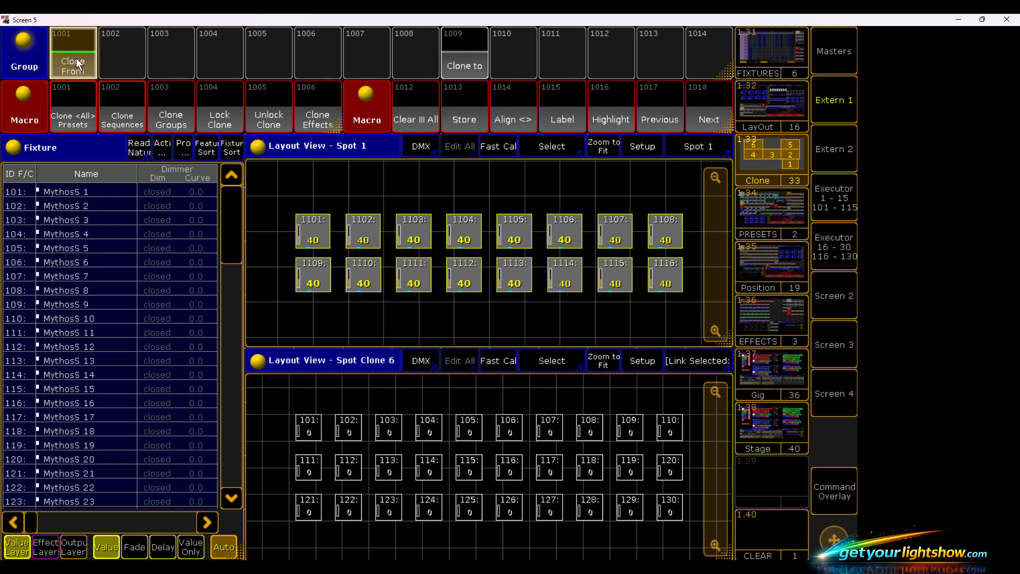
pyautogui.click(345, 317)
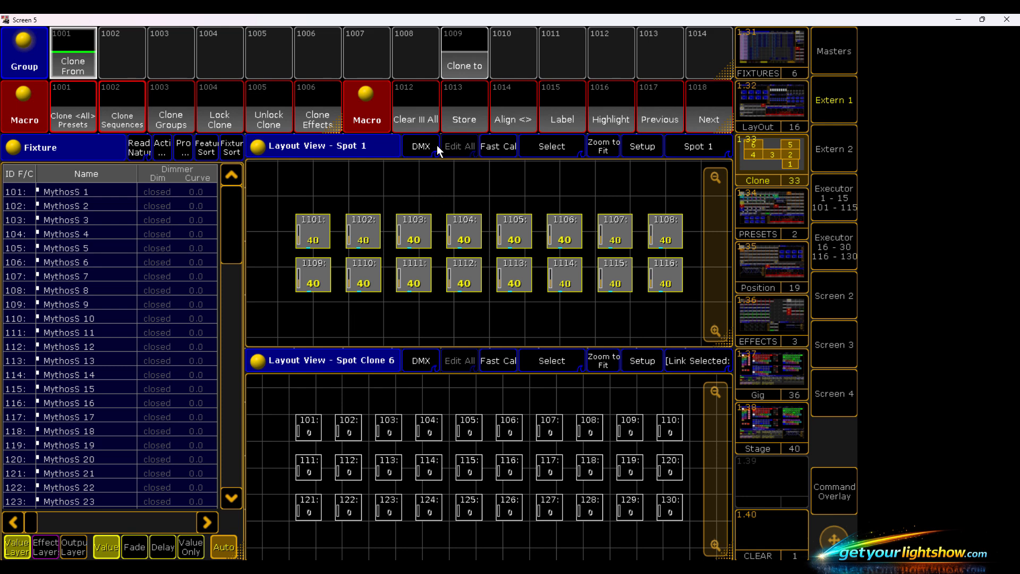
# - Clear the selection and overwrite the Clone to group with fixtures 101–130 in symmetrical snaking order, starting 105–101, 111–115, 125–121
pyautogui.click(414, 107)
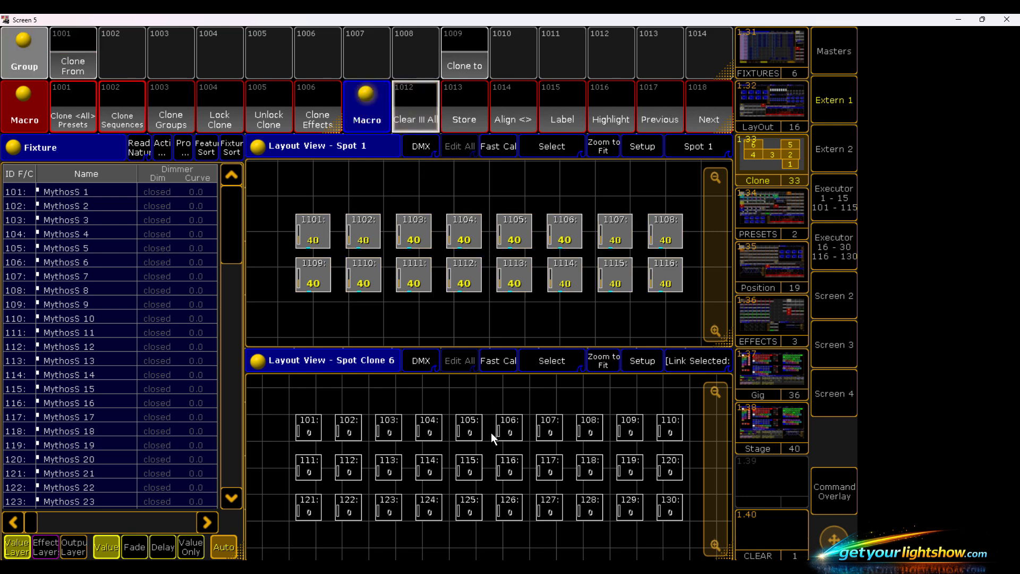
pyautogui.moveTo(491, 433); pyautogui.dragTo(273, 416)
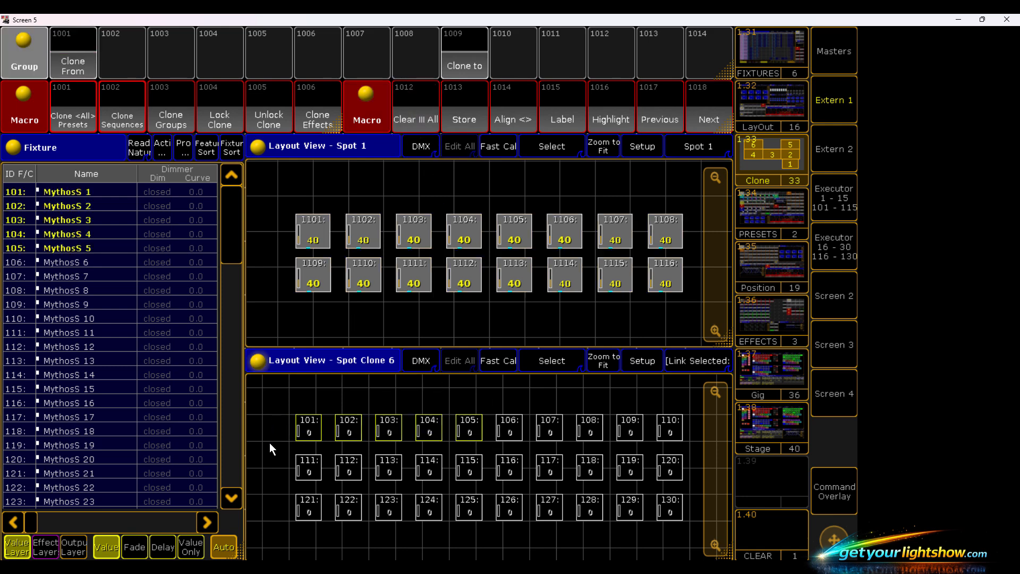
pyautogui.moveTo(274, 451); pyautogui.dragTo(275, 518)
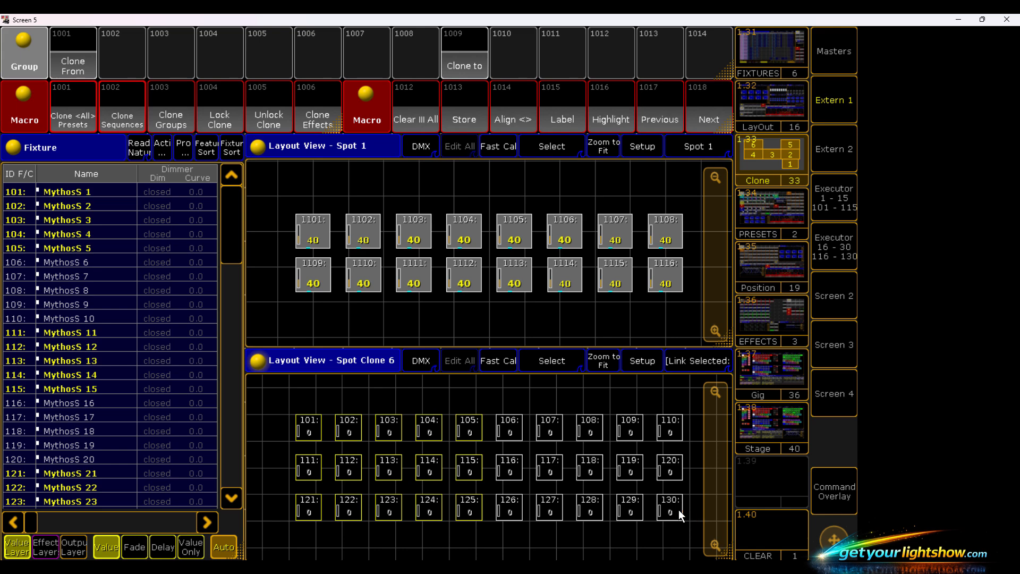
pyautogui.moveTo(699, 510); pyautogui.dragTo(698, 488)
pyautogui.moveTo(694, 434); pyautogui.dragTo(487, 415)
pyautogui.click(460, 120)
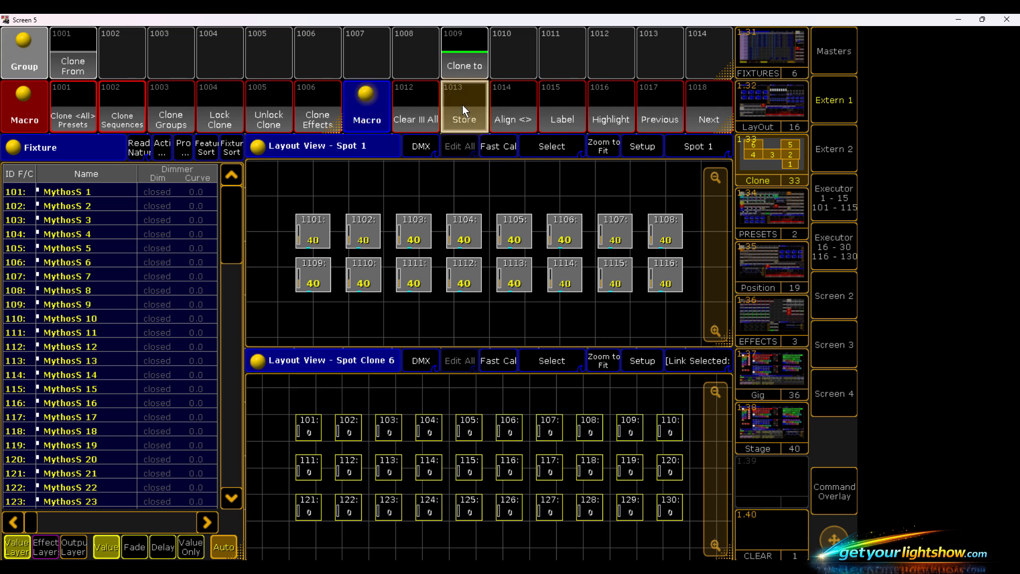
pyautogui.click(454, 62)
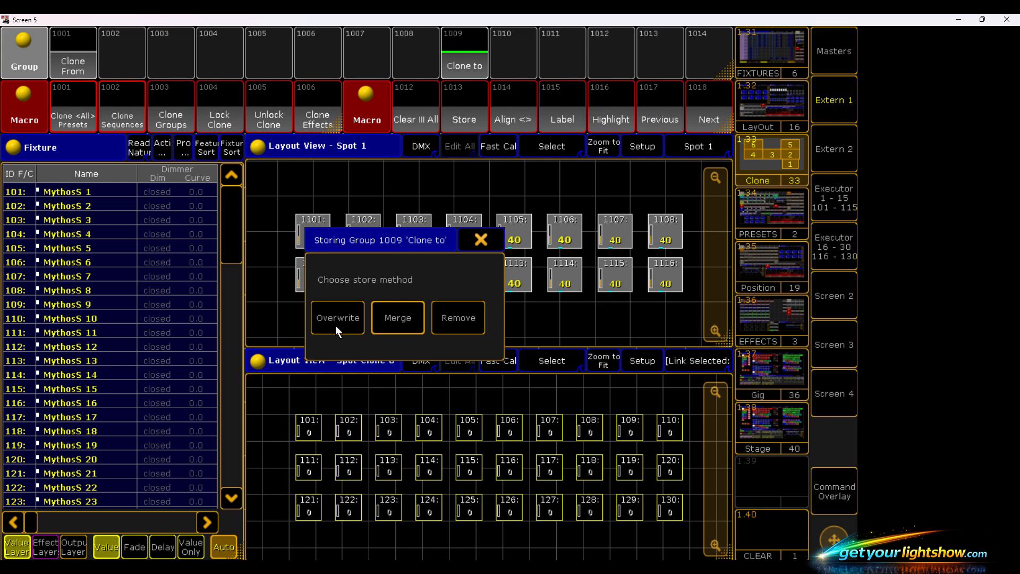
pyautogui.click(336, 319)
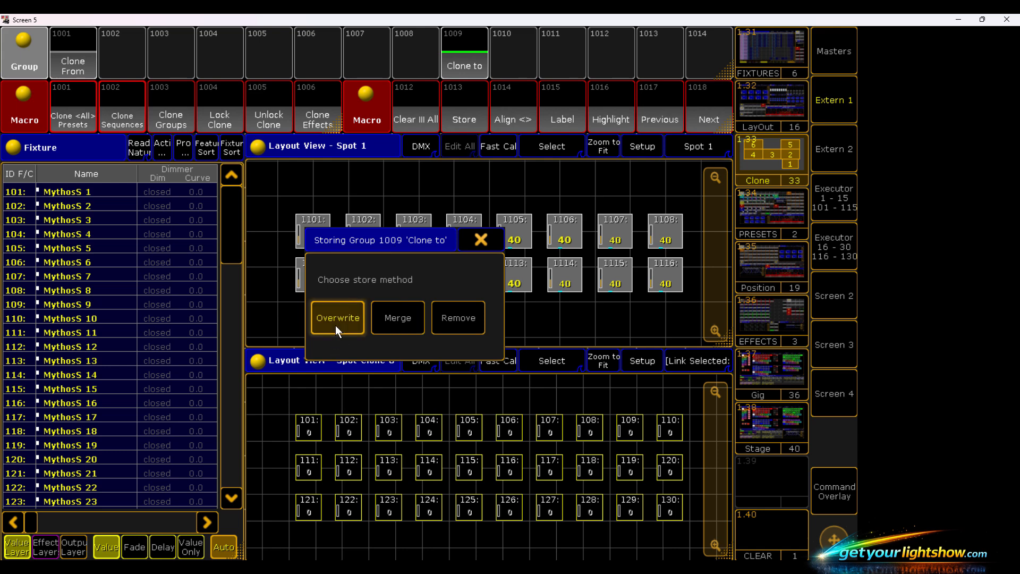
# - Clone all presets, sequences and groups to the Mythos fixtures, using Low Prio Merge for the groups, and lock the clone items
pyautogui.click(410, 94)
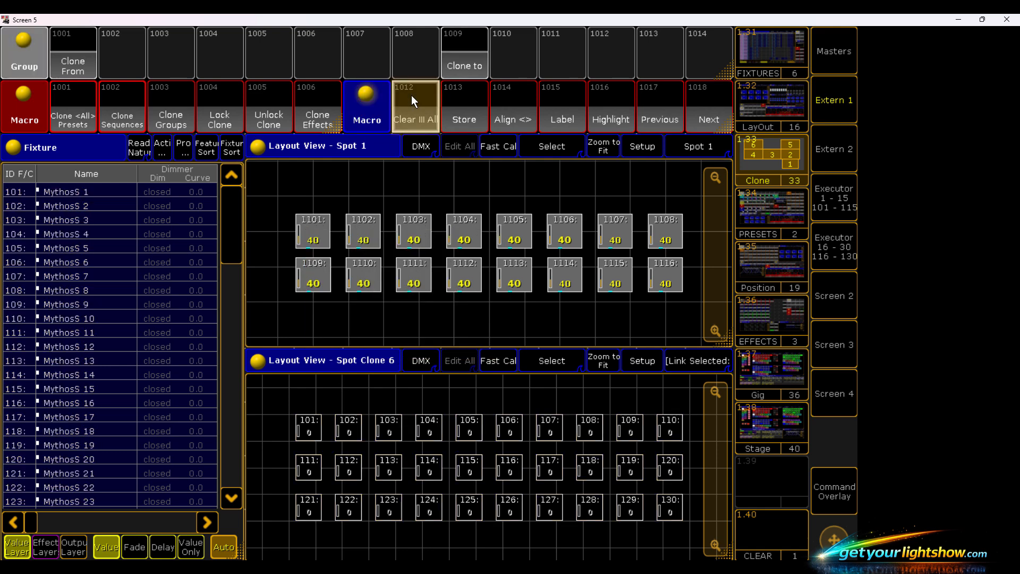
pyautogui.click(70, 118)
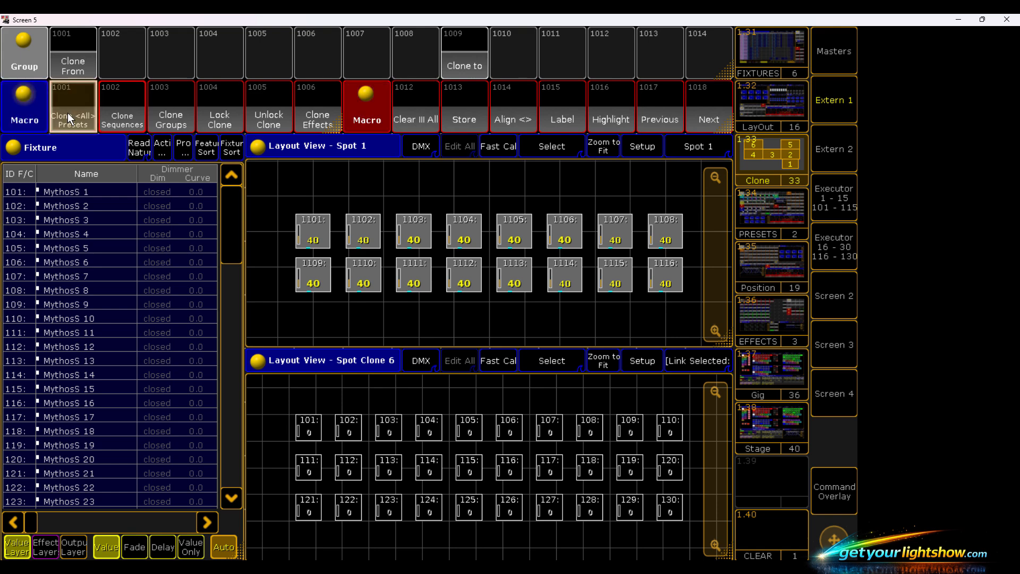
pyautogui.click(122, 100)
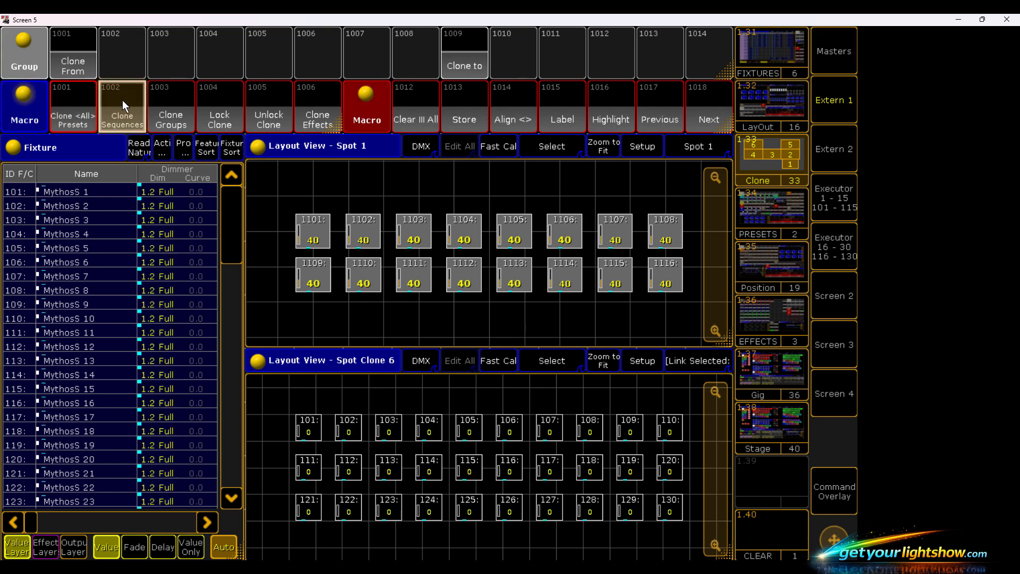
pyautogui.click(168, 110)
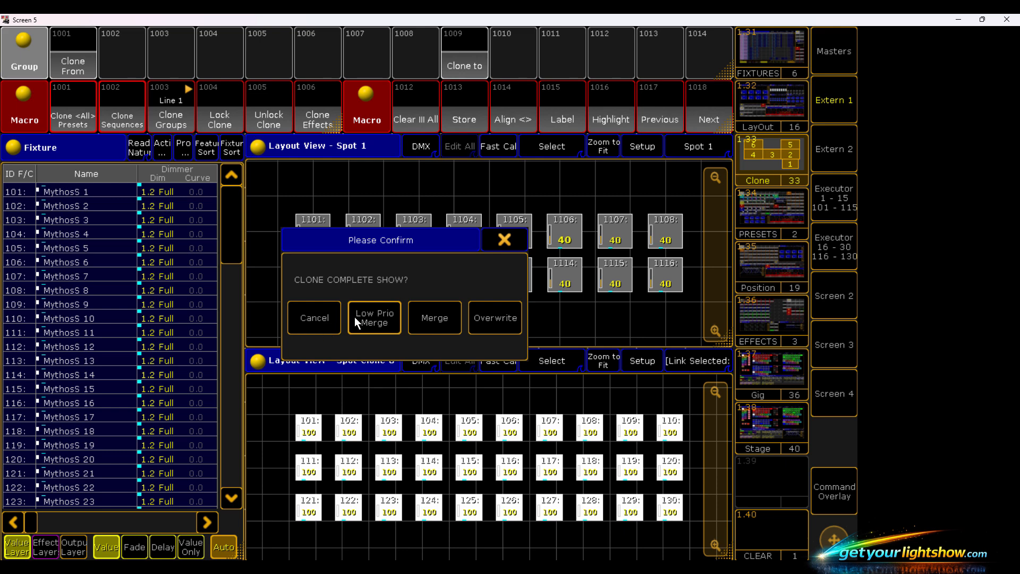
pyautogui.click(355, 316)
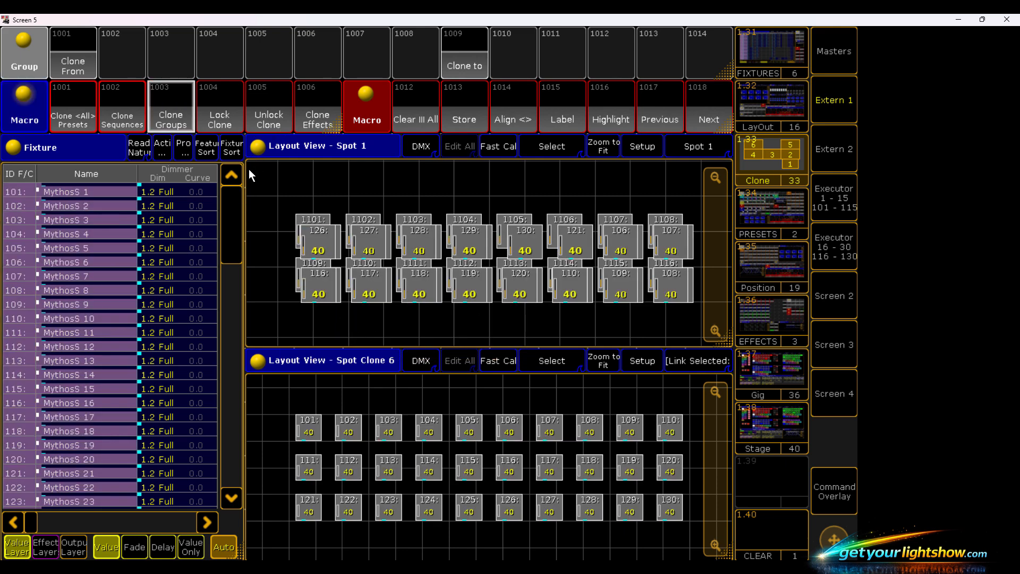
pyautogui.click(419, 113)
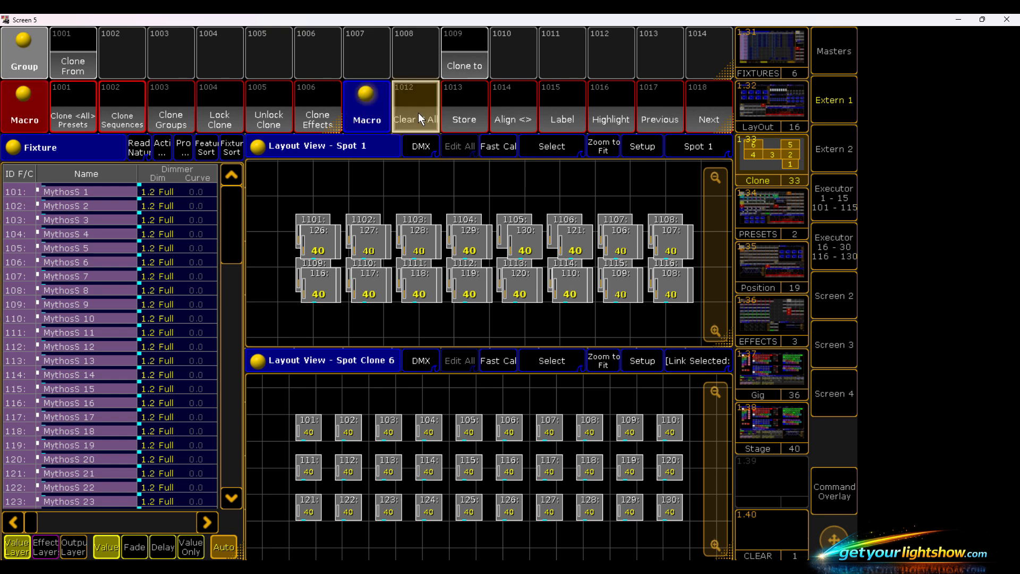
pyautogui.click(218, 120)
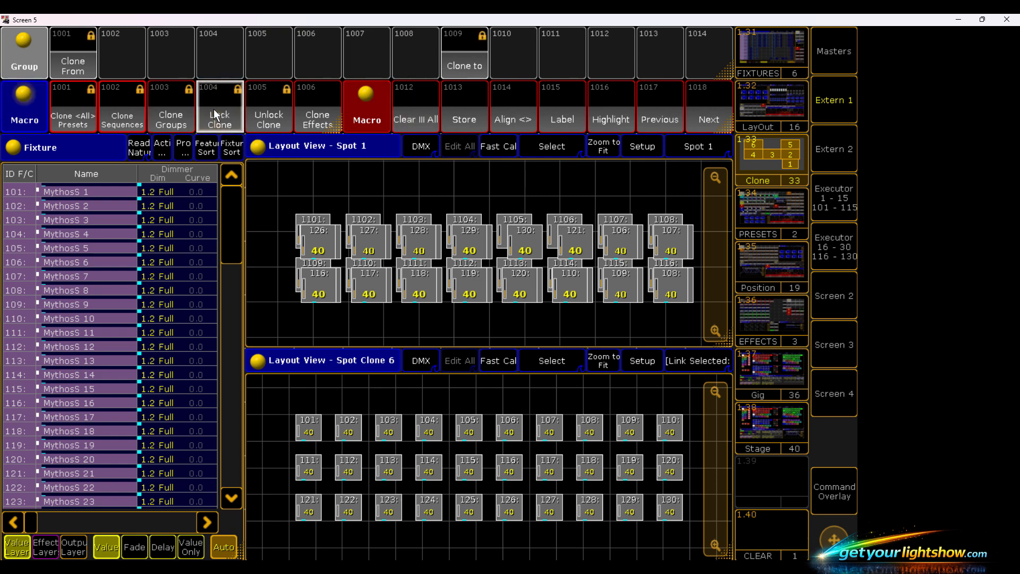
# - Store fixtures 101–130, selected in symmetrical snaking order from 105, as group 105 Spot Sym Clone and clear the selection
pyautogui.click(758, 107)
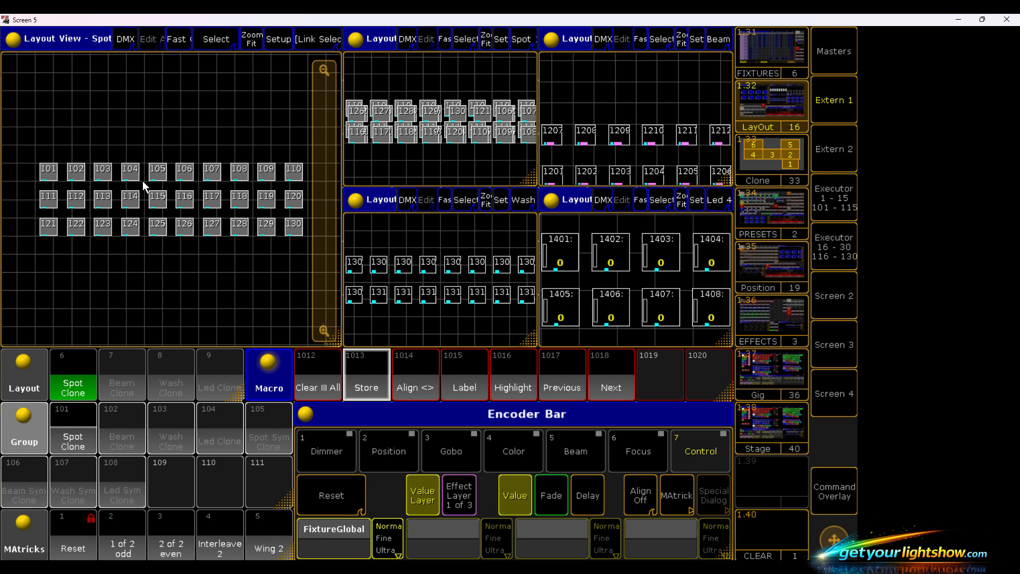
pyautogui.moveTo(170, 175); pyautogui.dragTo(1, 232)
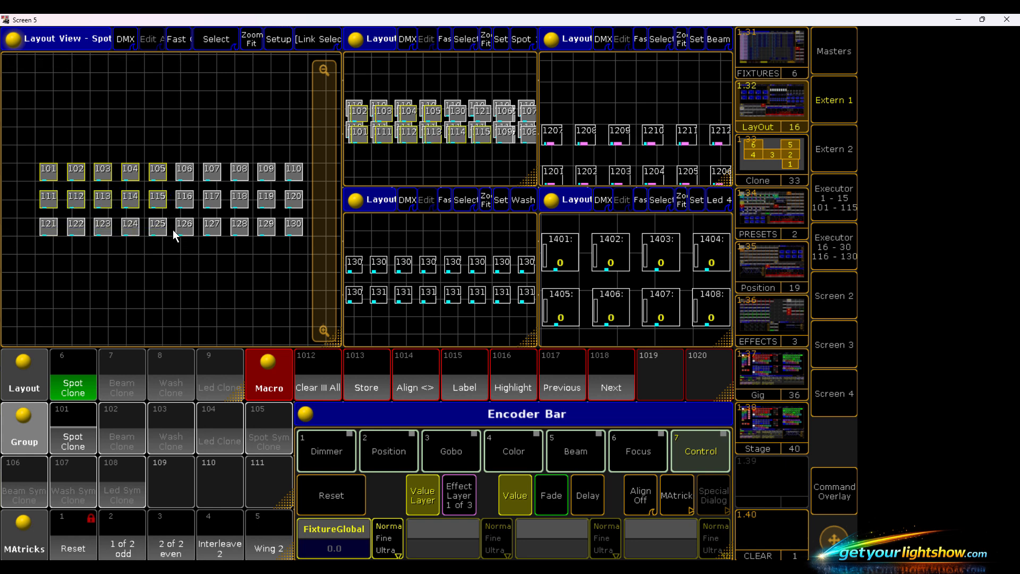
pyautogui.moveTo(172, 230); pyautogui.dragTo(15, 219)
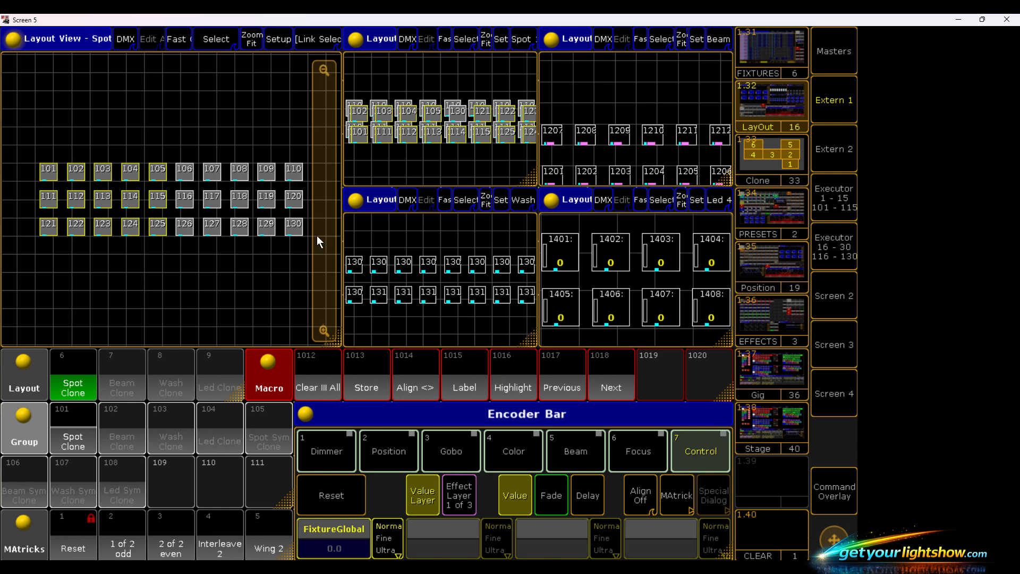
pyautogui.moveTo(307, 232); pyautogui.dragTo(169, 160)
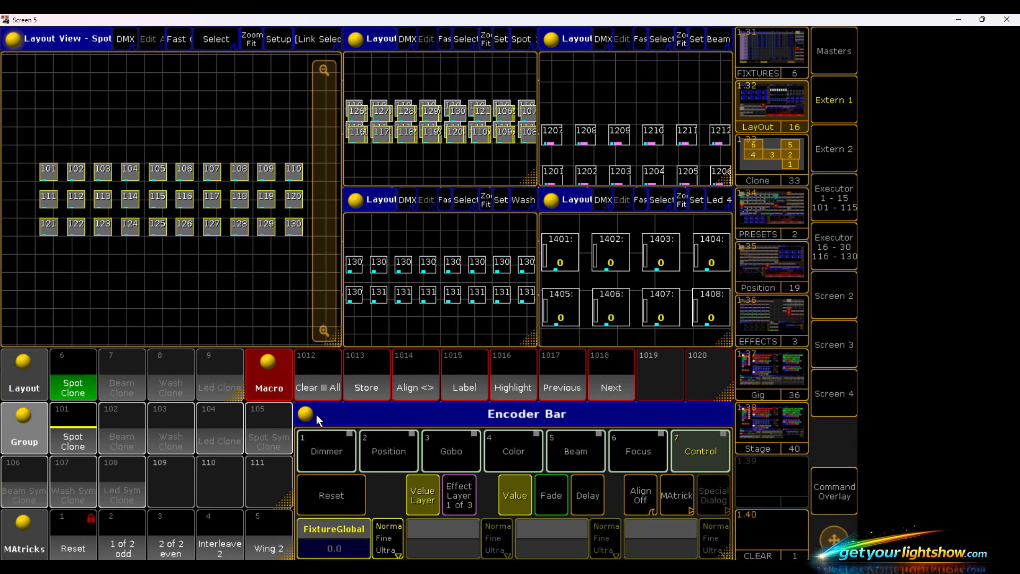
pyautogui.click(372, 386)
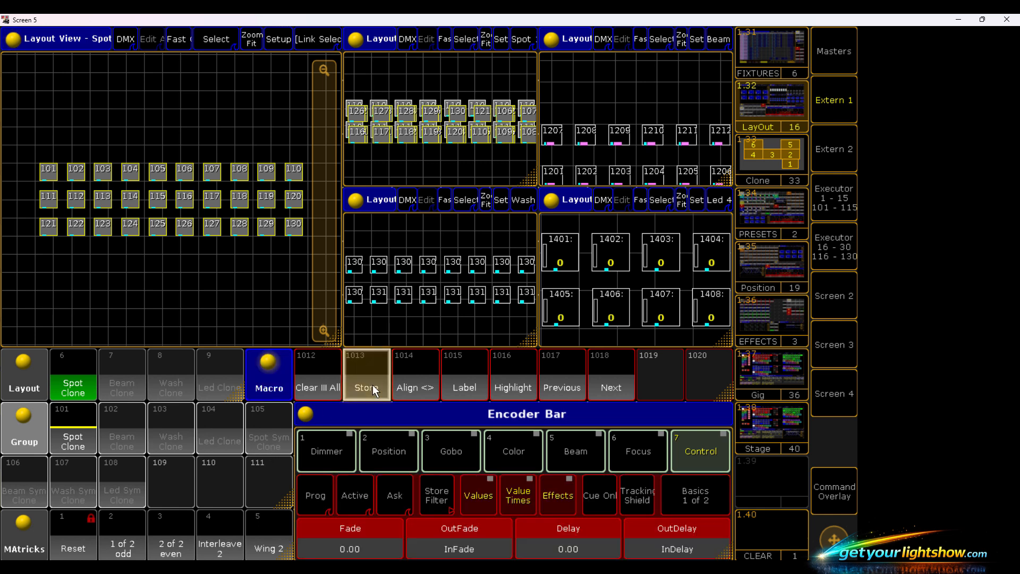
pyautogui.click(283, 435)
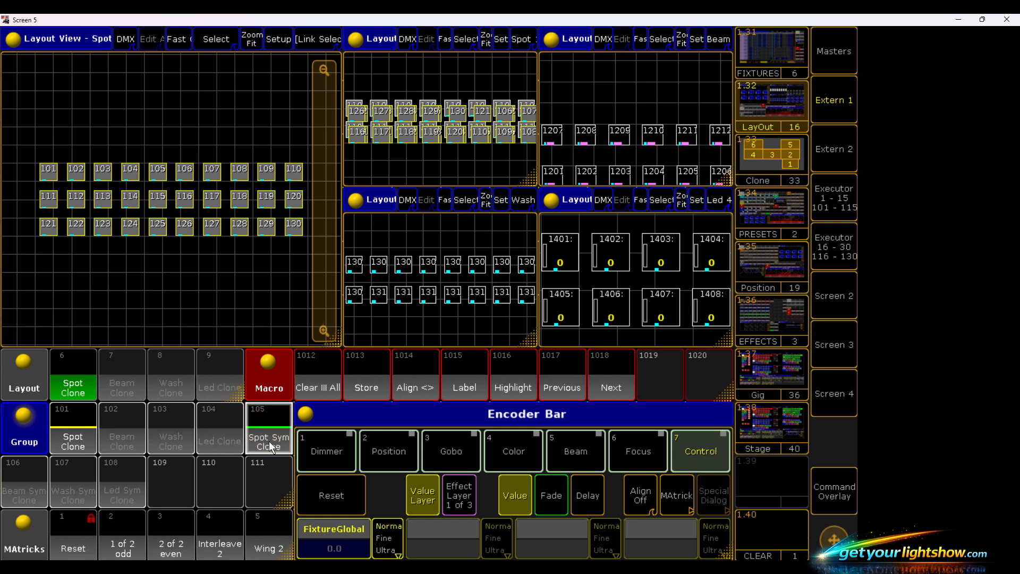
pyautogui.click(323, 384)
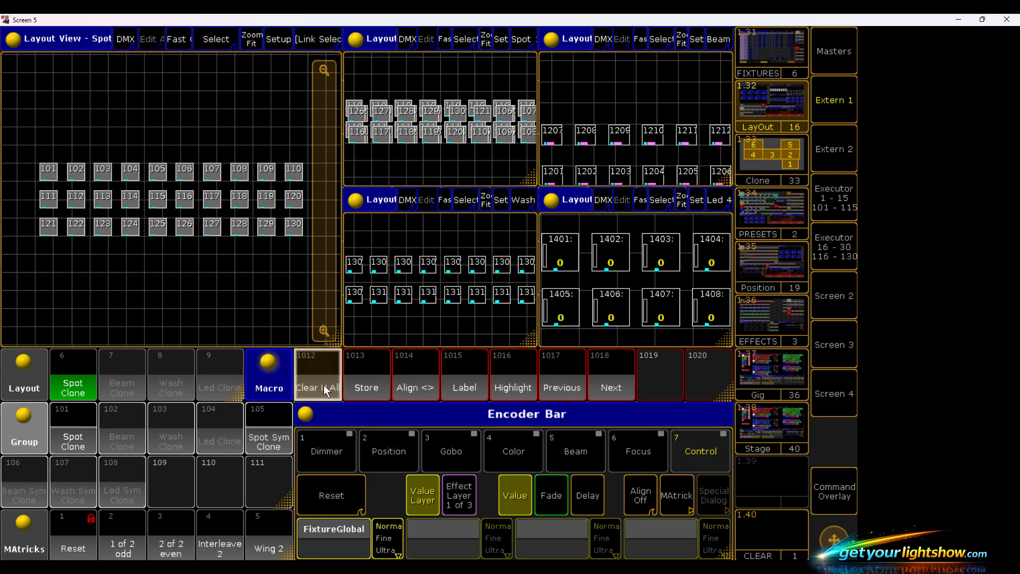
# - Examine the command lines of macro 10, Clone to effects, in the effects view and close its editor
pyautogui.click(771, 324)
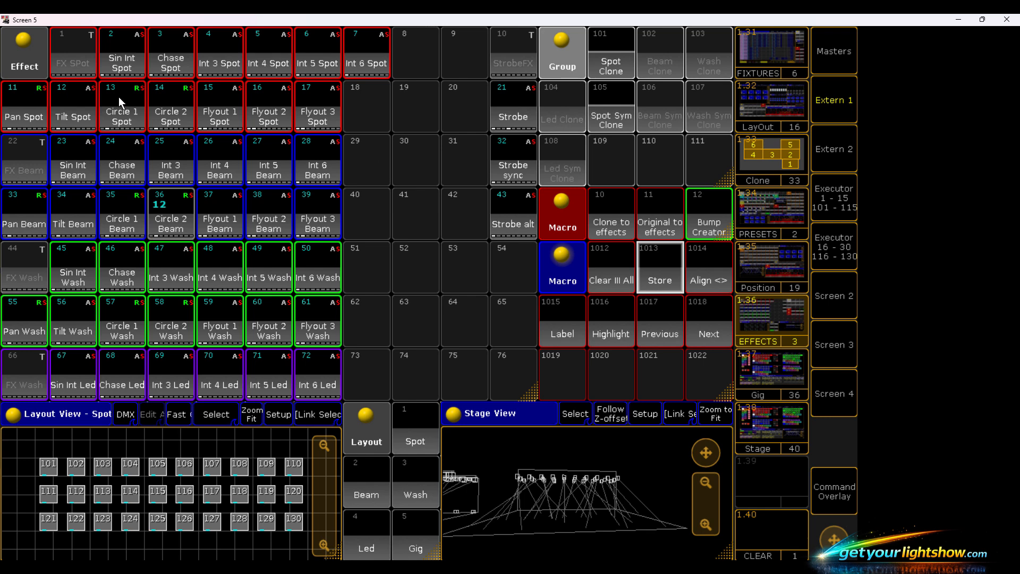
pyautogui.rightClick(601, 215)
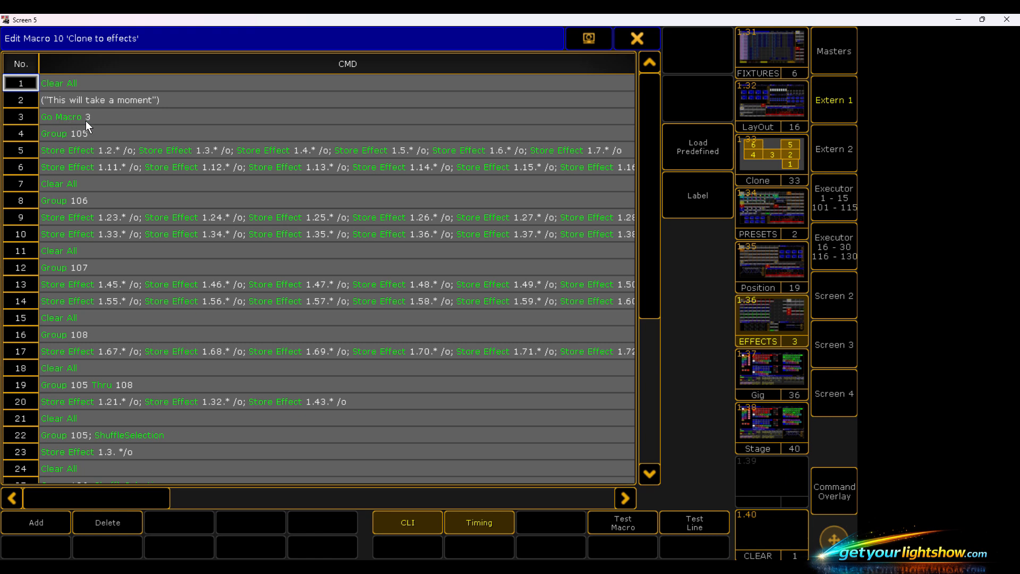
pyautogui.click(647, 34)
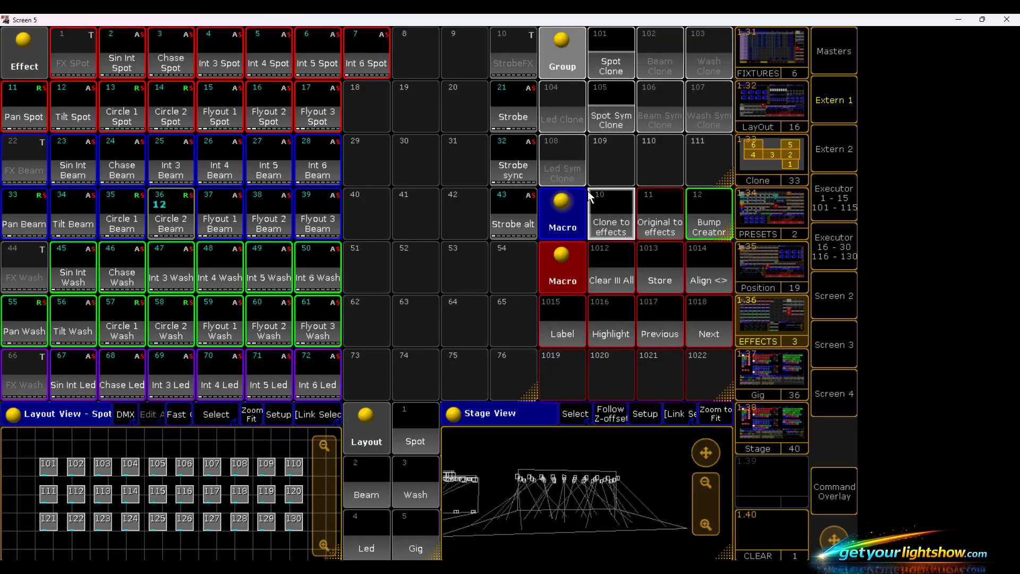
# - Examine the command lines of macro 3, Clean Effect, and close its editor
pyautogui.scroll(2, 572, 219)
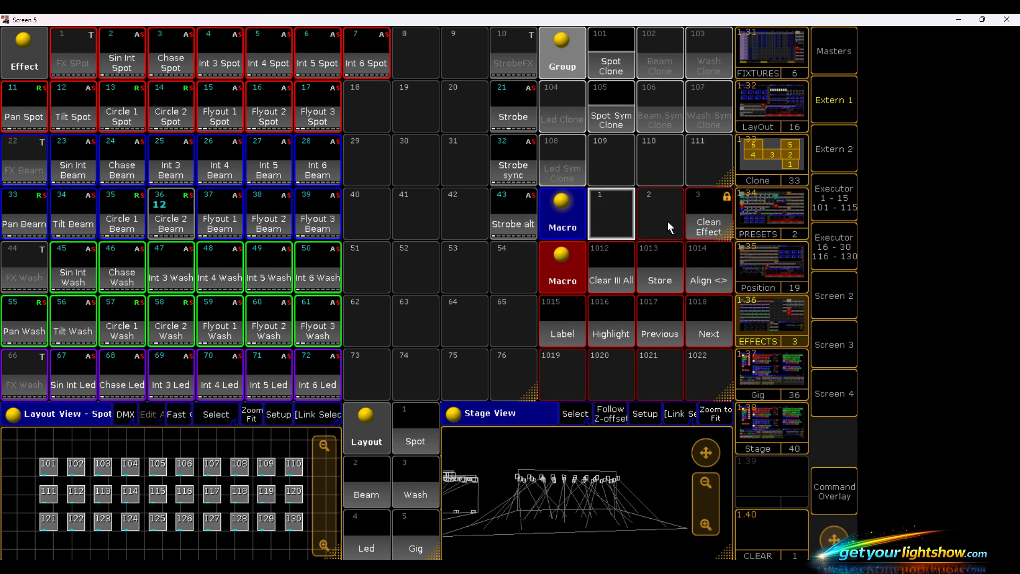
pyautogui.rightClick(699, 227)
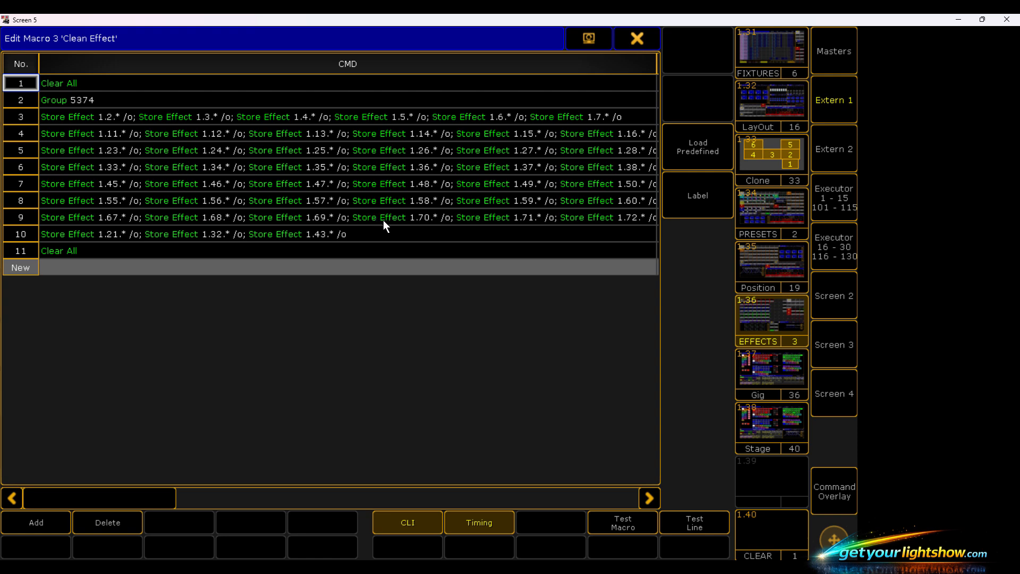
pyautogui.click(639, 39)
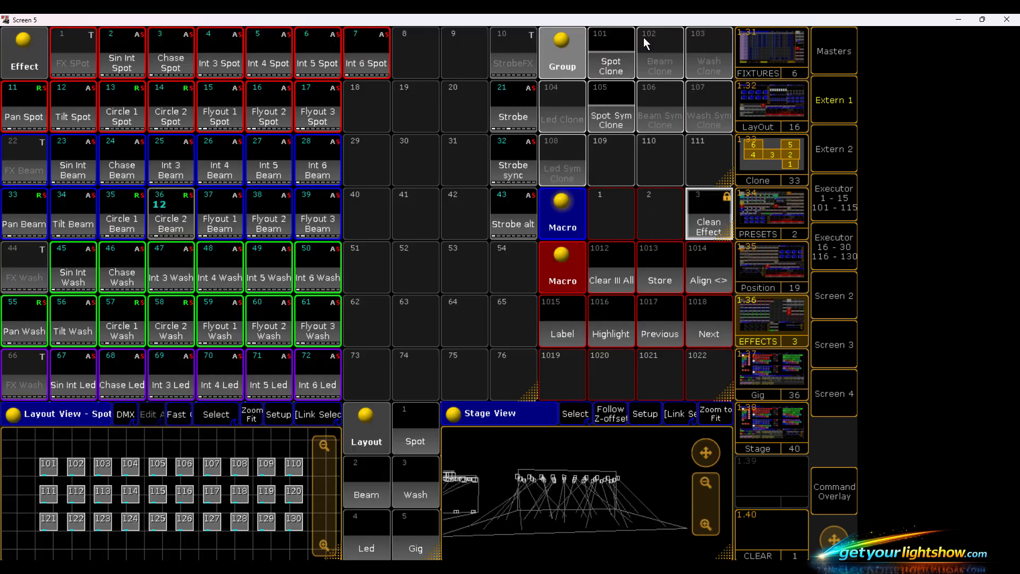
# - Read macro 10, Clone to effects, through to its last command line and close its editor
pyautogui.click(570, 228)
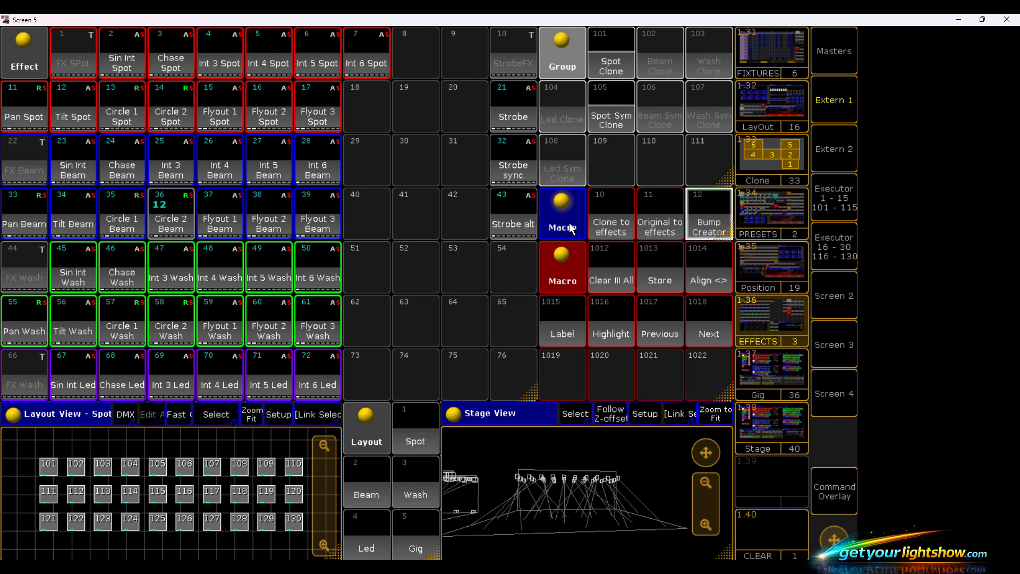
pyautogui.rightClick(597, 226)
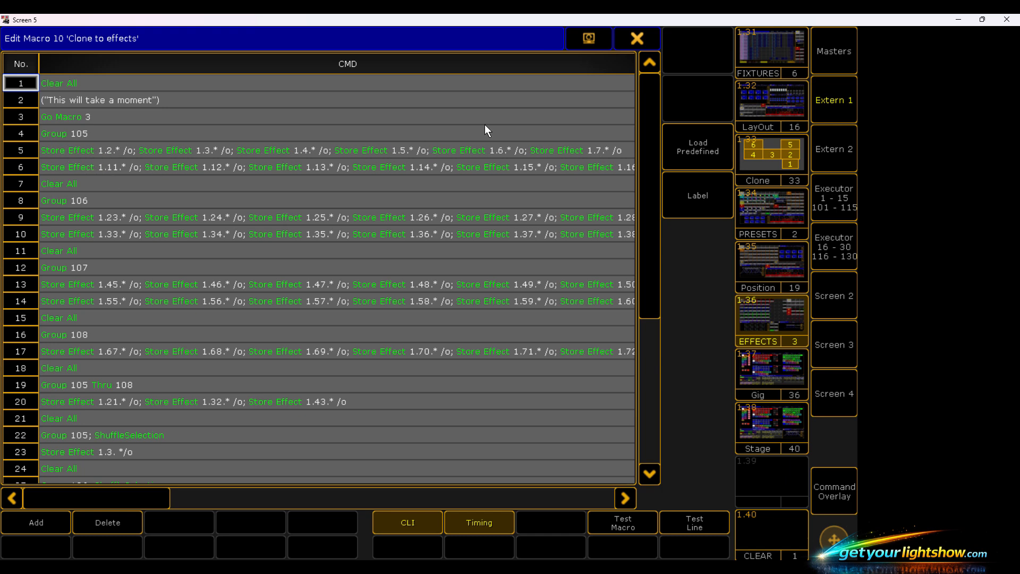
pyautogui.moveTo(650, 153); pyautogui.dragTo(649, 282)
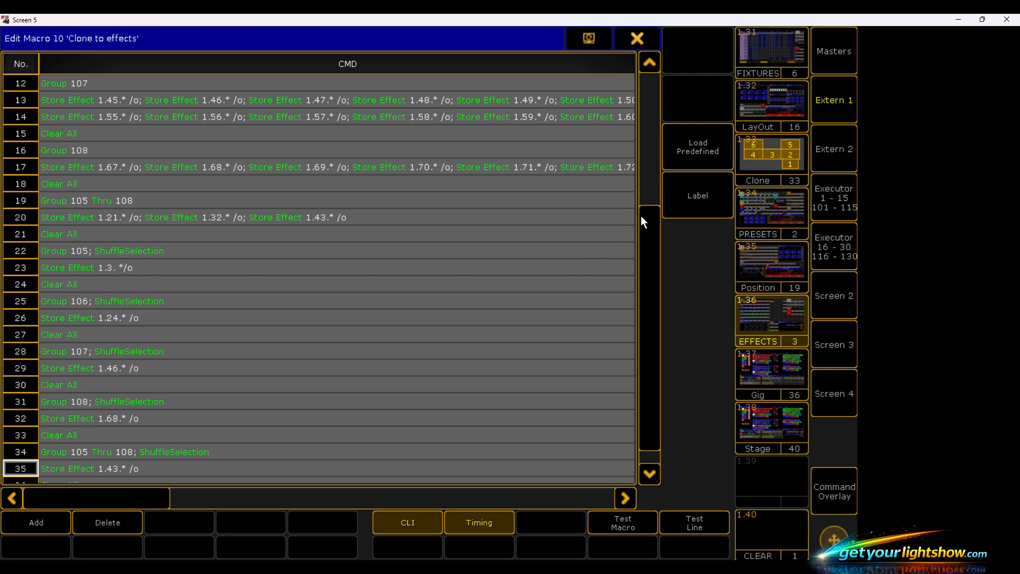
pyautogui.moveTo(642, 221); pyautogui.dragTo(614, 302)
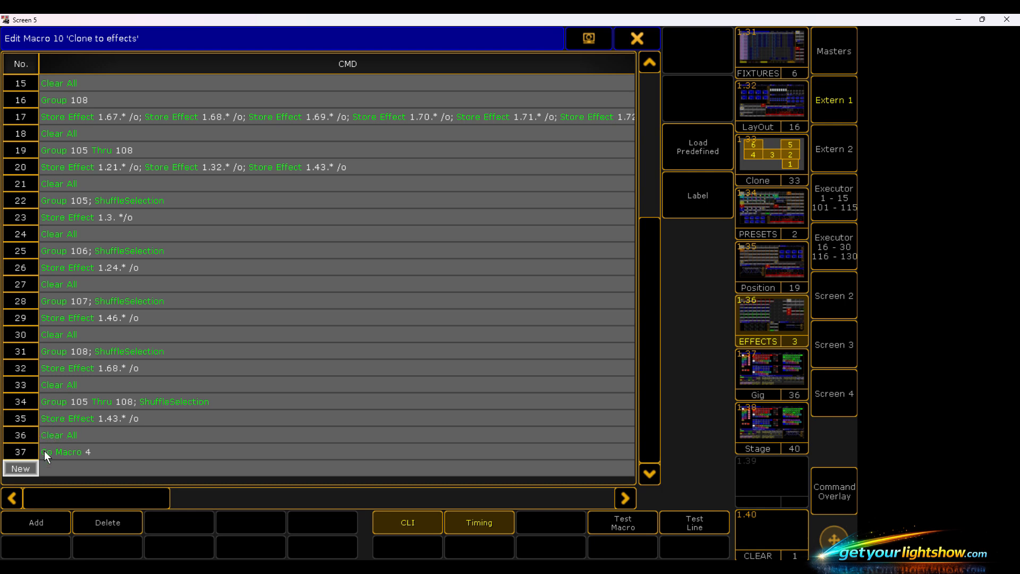
pyautogui.click(638, 41)
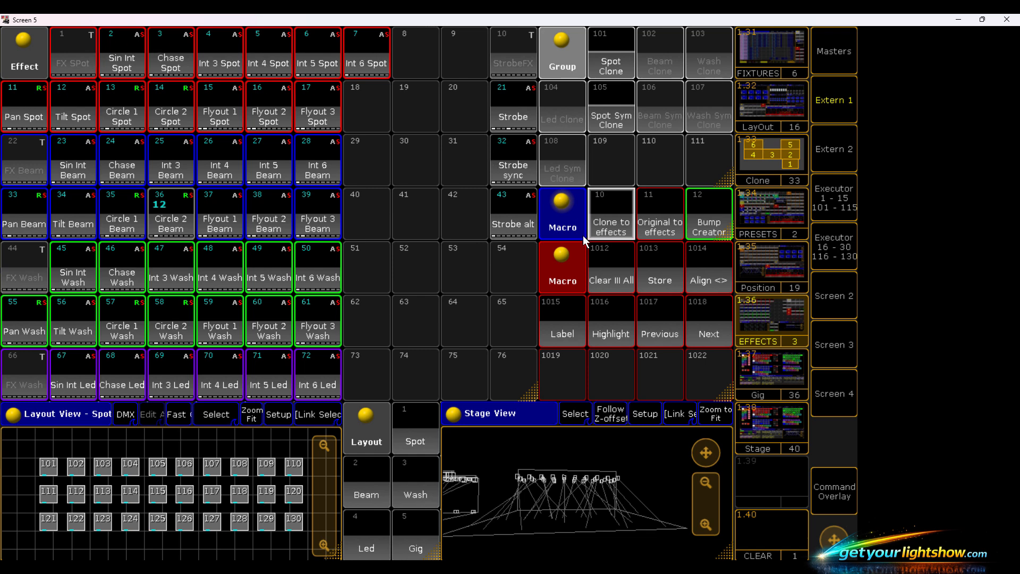
# - Examine the command lines of macro 4, Store Spot Int. Effects, and close its editor
pyautogui.click(576, 279)
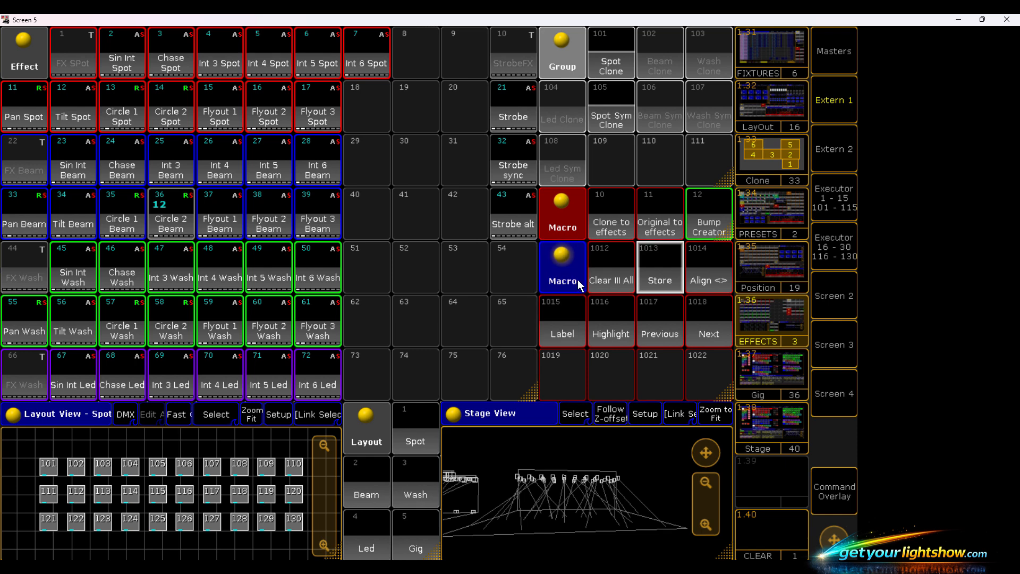
pyautogui.scroll(-2, 579, 279)
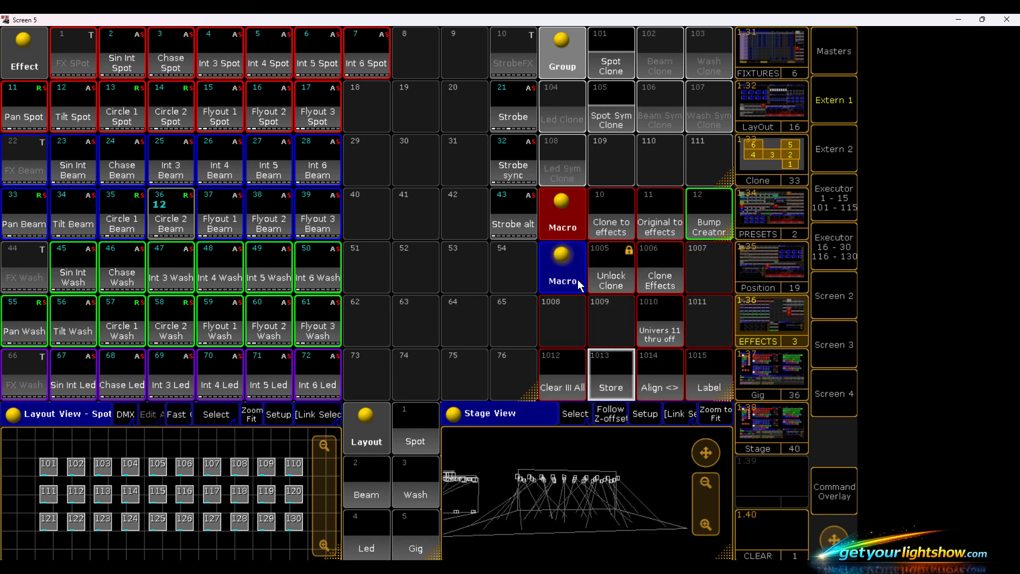
pyautogui.click(579, 227)
pyautogui.scroll(3, 580, 227)
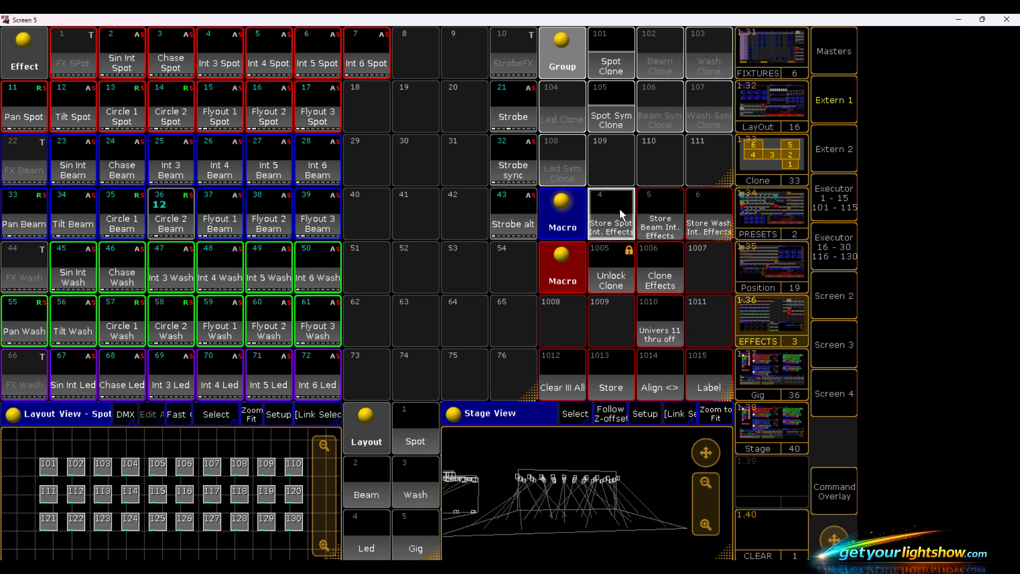
pyautogui.rightClick(622, 214)
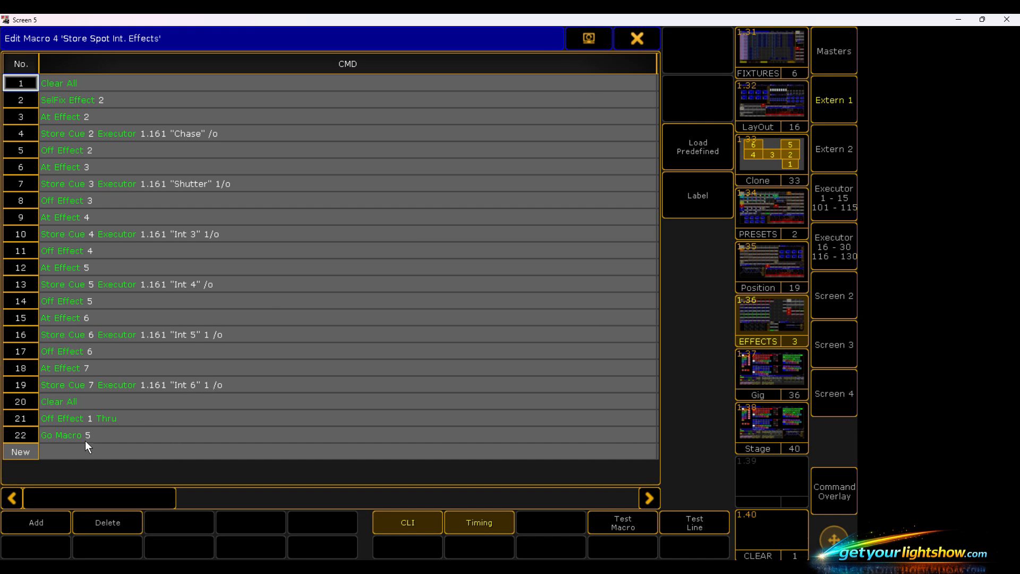
pyautogui.click(641, 40)
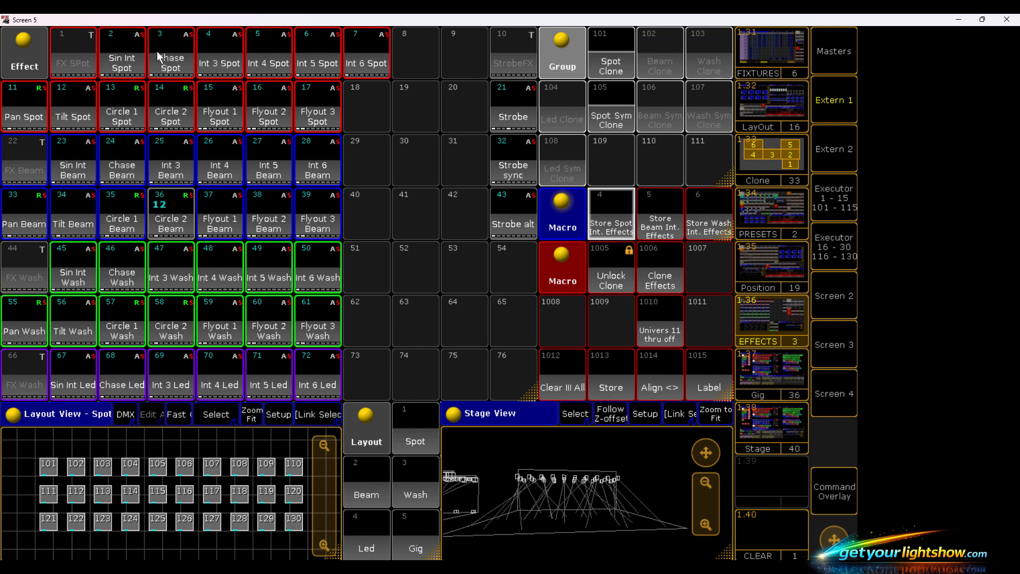
# - Run macro 10, Clone to effects, to store the cloned fixture groups into the effects
pyautogui.click(558, 227)
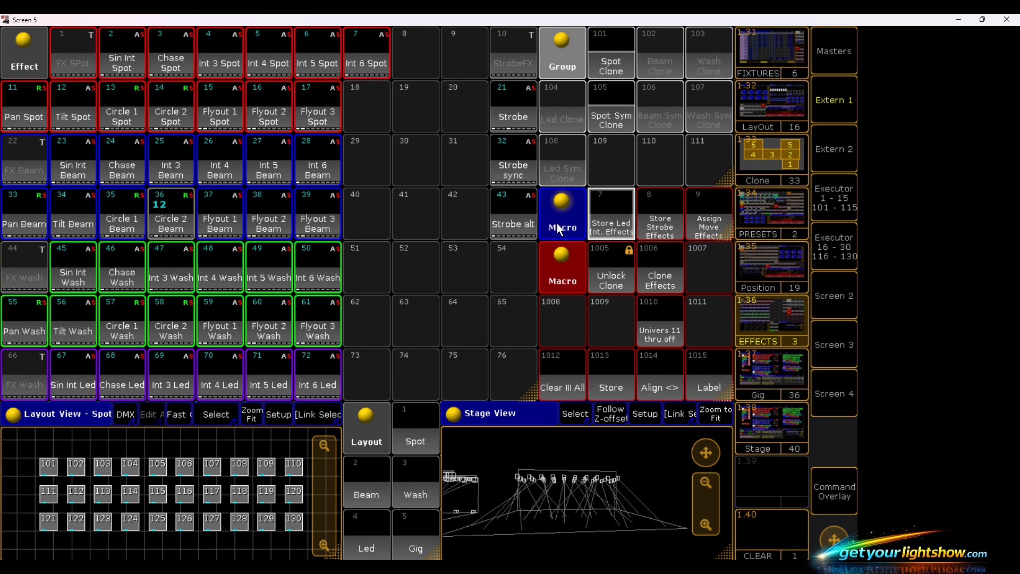
pyautogui.click(558, 228)
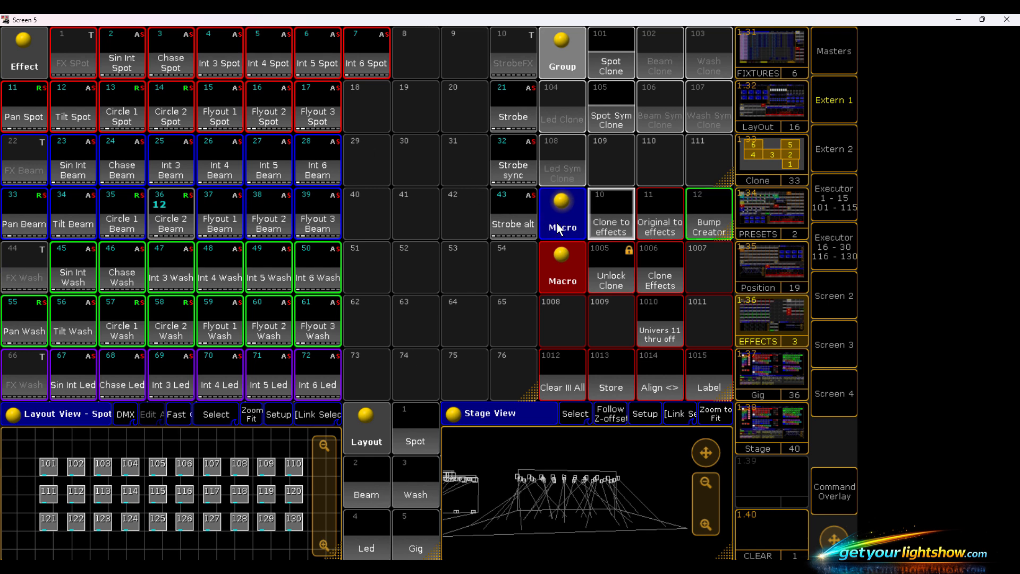
pyautogui.click(607, 226)
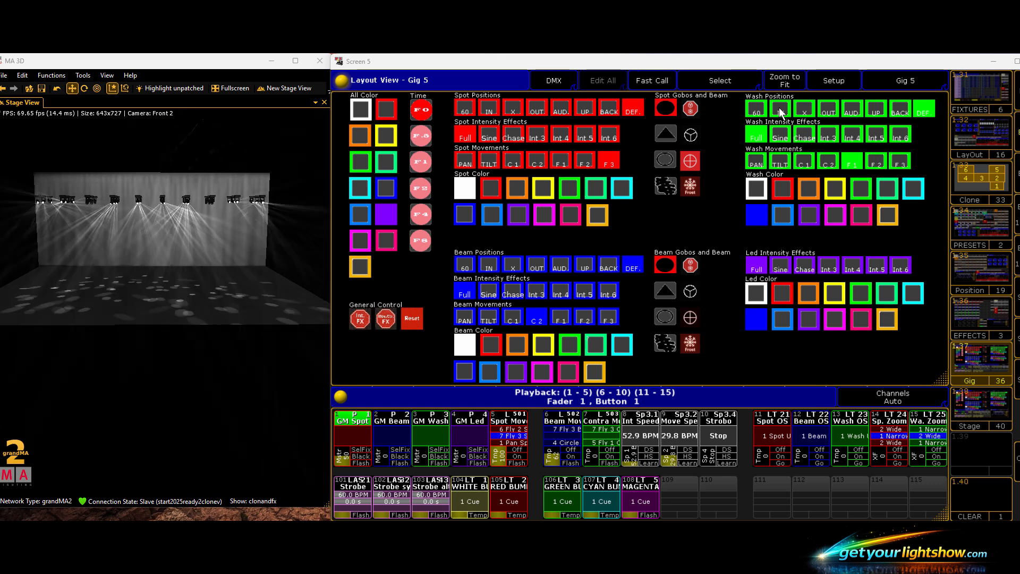
# - Give the spots an open, still look in position 60 and cyan, with the Spot Move executor lowered to zero
pyautogui.click(691, 109)
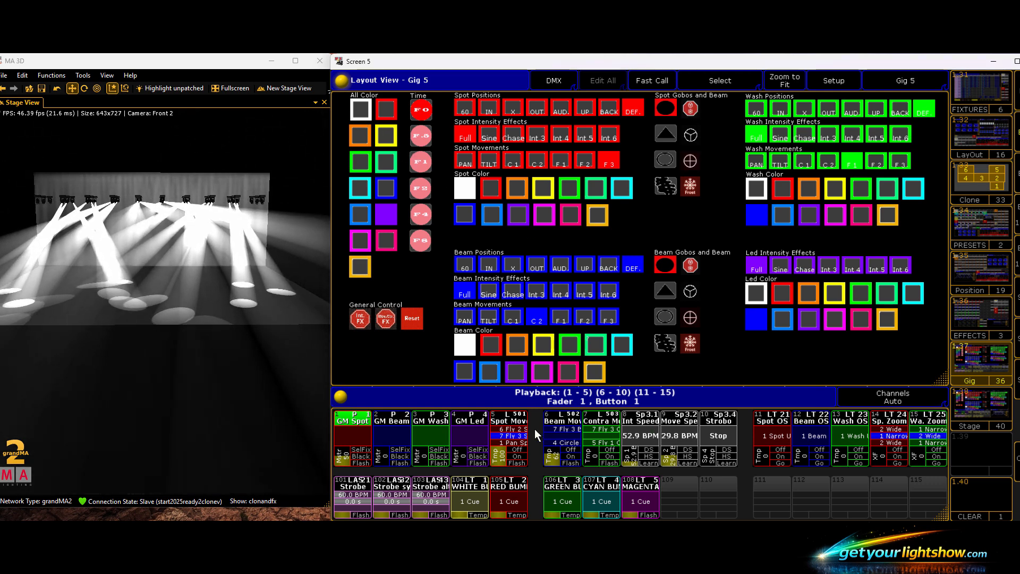
pyautogui.moveTo(498, 455); pyautogui.dragTo(504, 467)
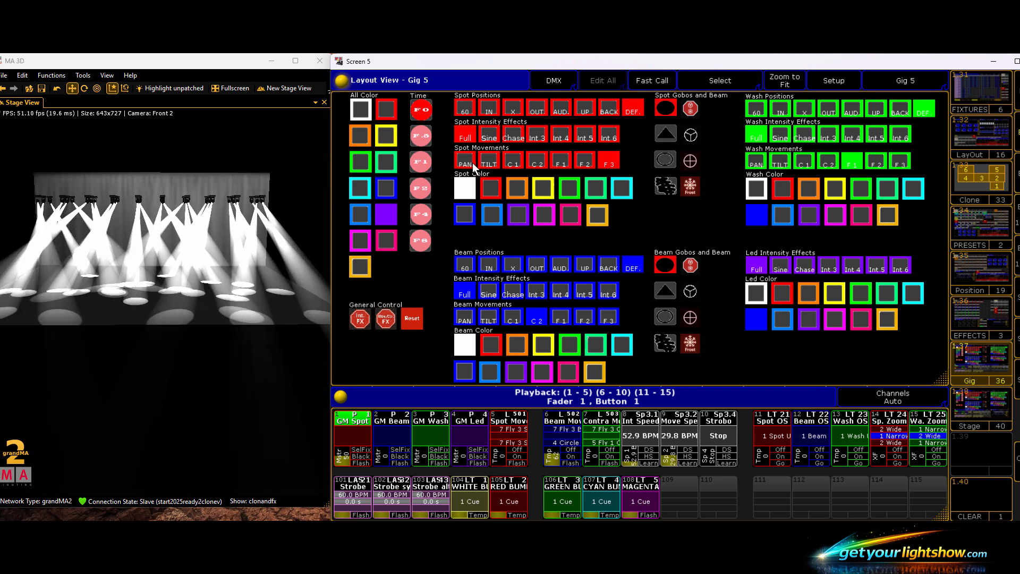
pyautogui.click(466, 108)
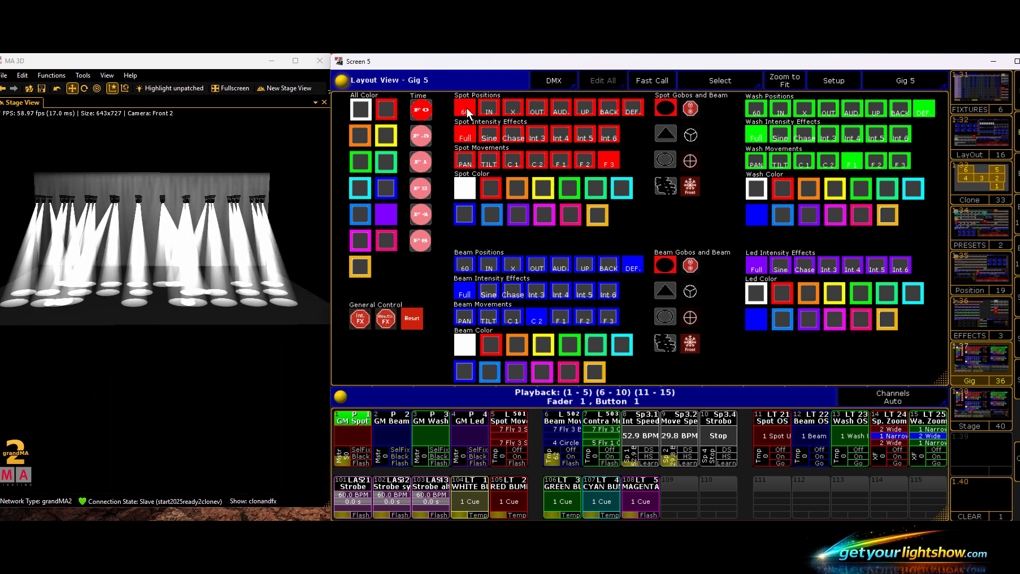
pyautogui.click(630, 190)
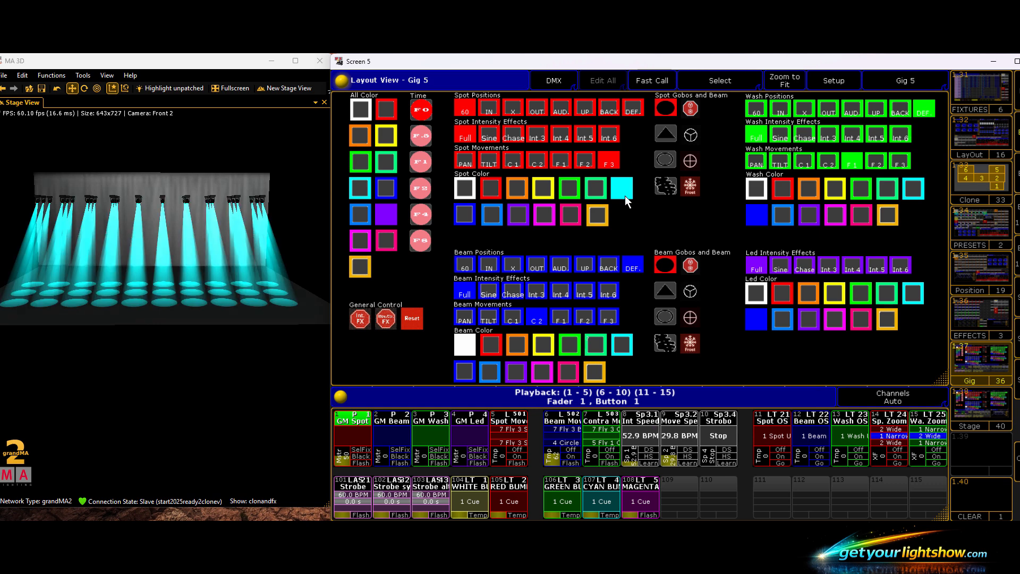
# - Test the Sine and Int 3 intensity effects on the spots and return them to Full
pyautogui.click(486, 139)
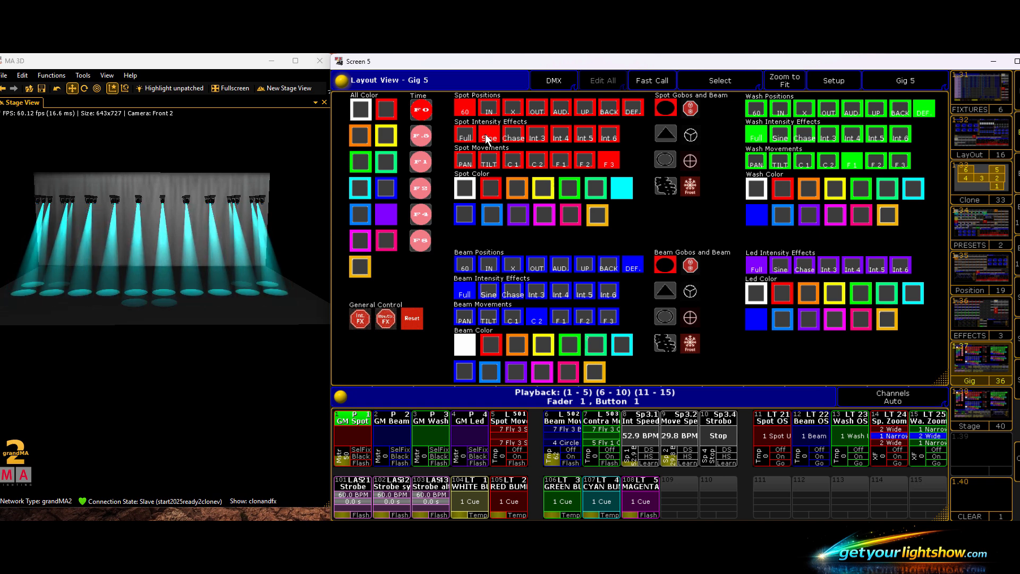
pyautogui.click(536, 135)
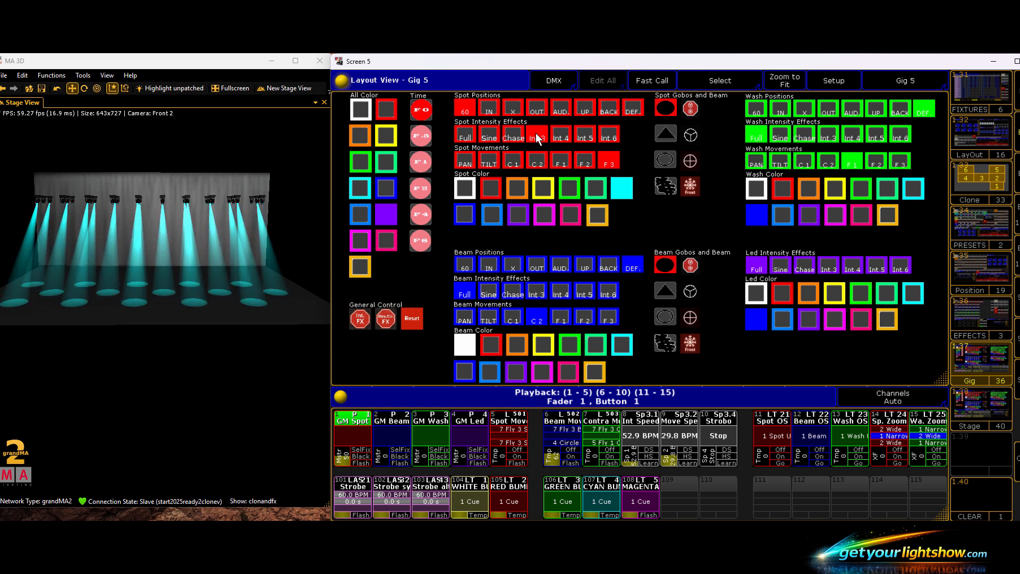
pyautogui.click(464, 137)
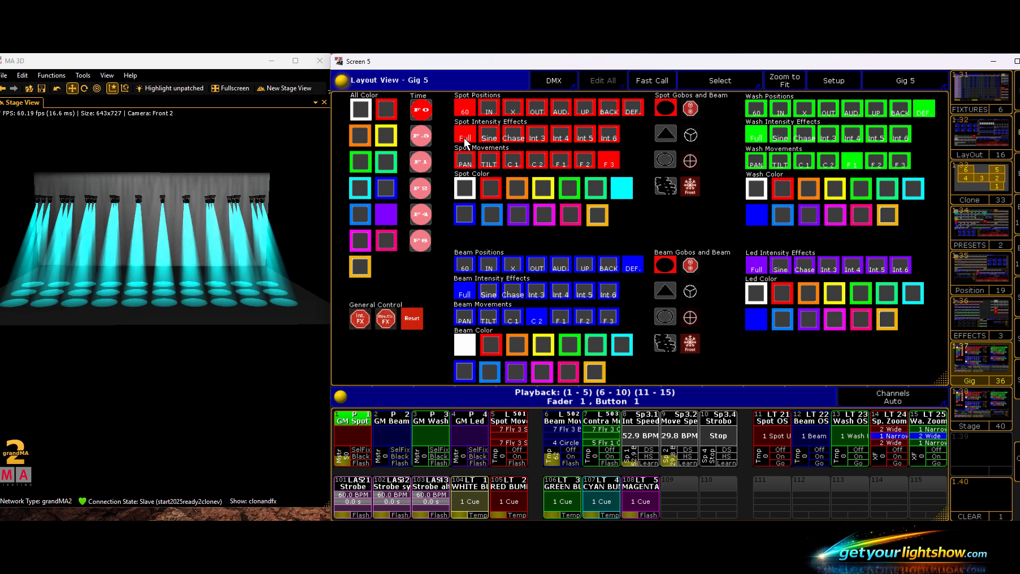
# - Test the C 1 movement on the spots by raising the Spot Move executor and lowering it back to zero
pyautogui.click(512, 163)
pyautogui.scroll(3, 495, 464)
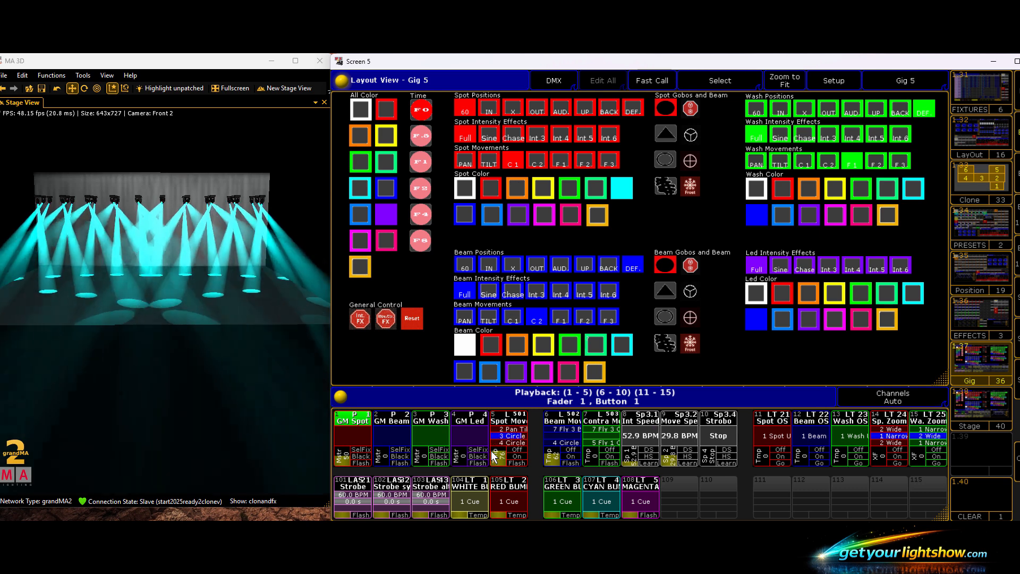
pyautogui.scroll(5, 491, 451)
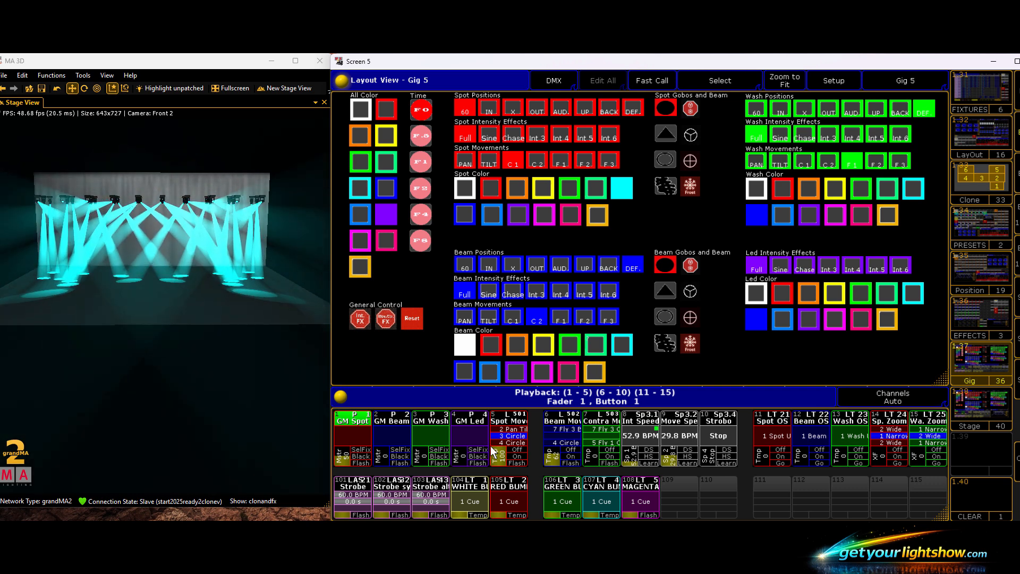
pyautogui.moveTo(493, 447); pyautogui.dragTo(507, 466)
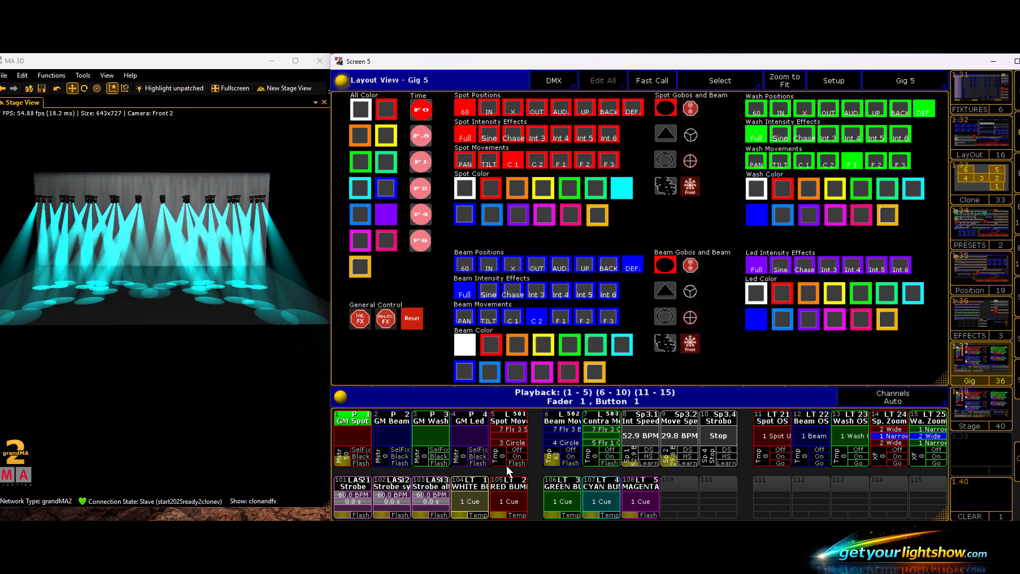
# - Test the F 3 movement on the spots by raising the Spot Move executor and lowering it back to zero
pyautogui.click(608, 159)
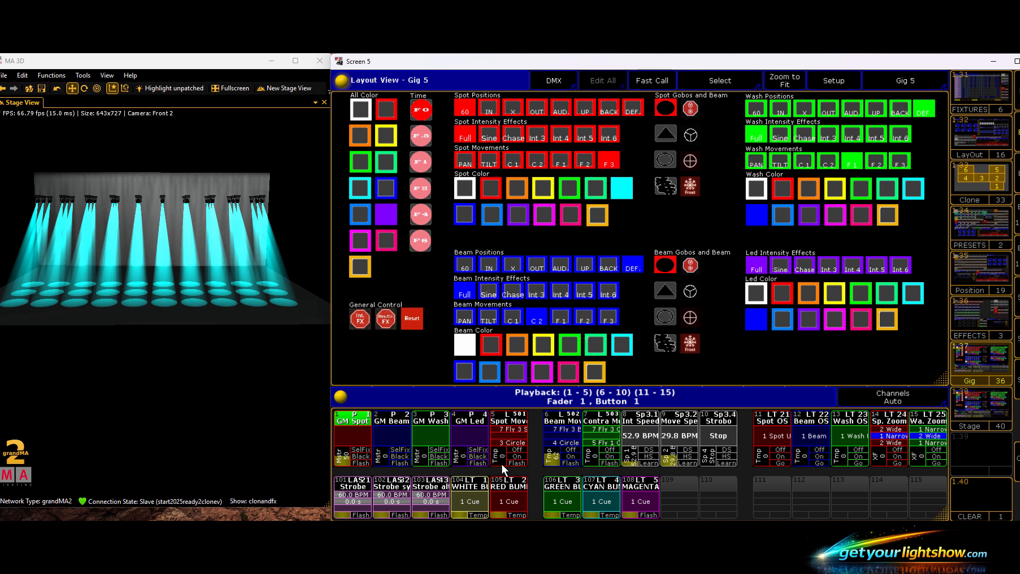
pyautogui.moveTo(500, 465); pyautogui.dragTo(499, 450)
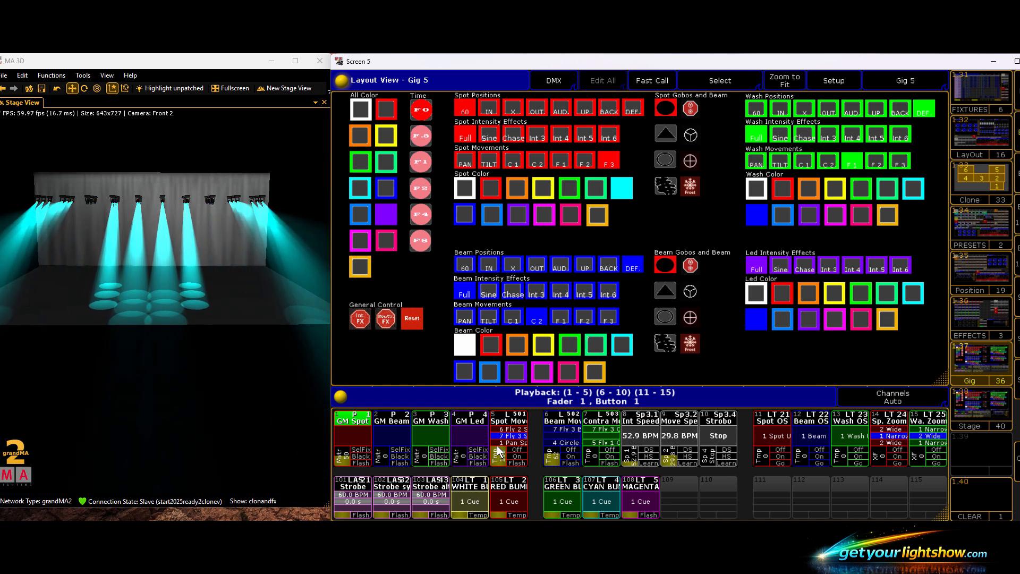
pyautogui.moveTo(496, 445); pyautogui.dragTo(498, 465)
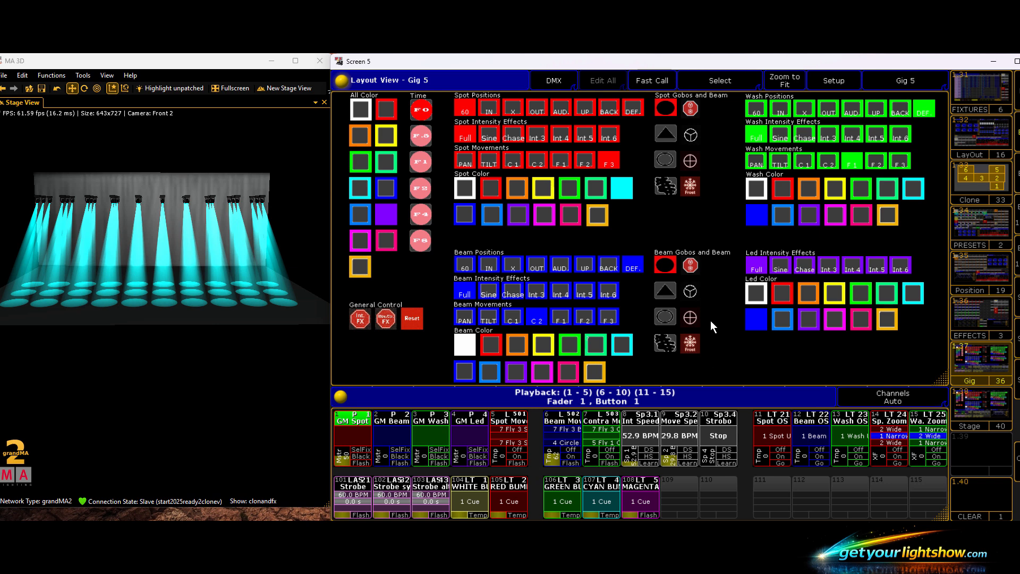